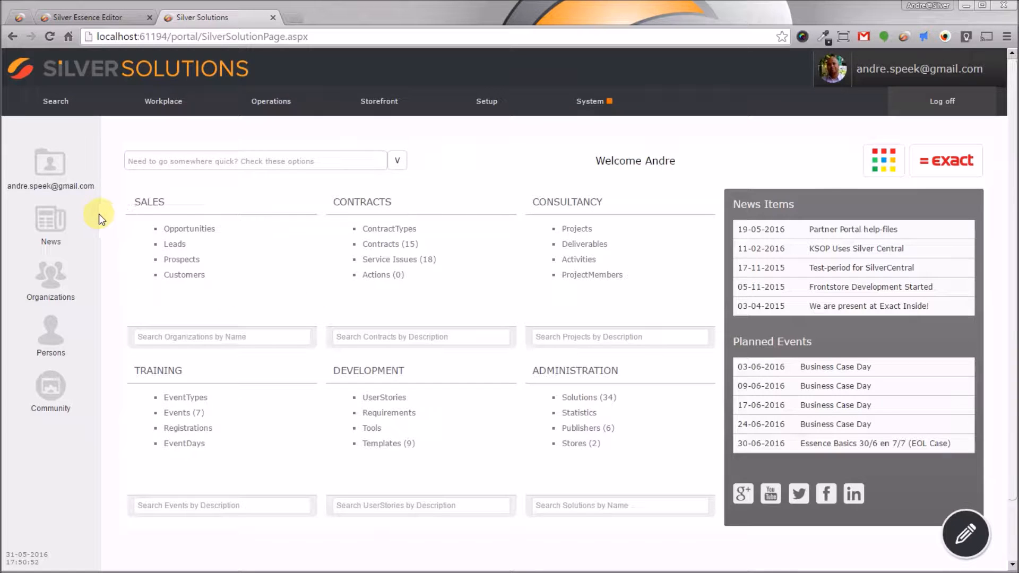
Open the News Items page and launch the Full Editor from it, logging in with the prefilled credentials
{"action": "left_click", "coordinate": [50, 221]}
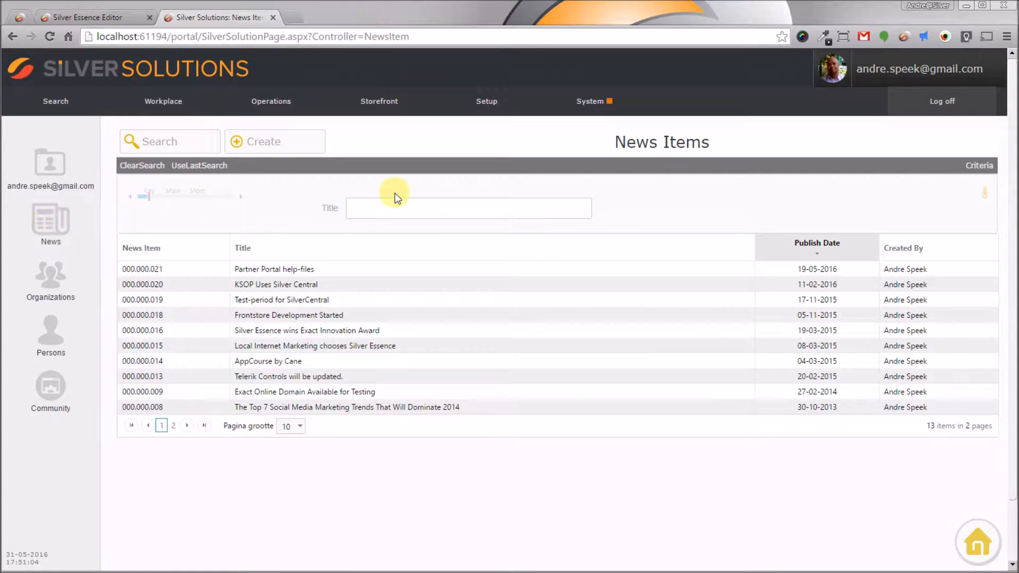
{"action": "left_click", "coordinate": [727, 139]}
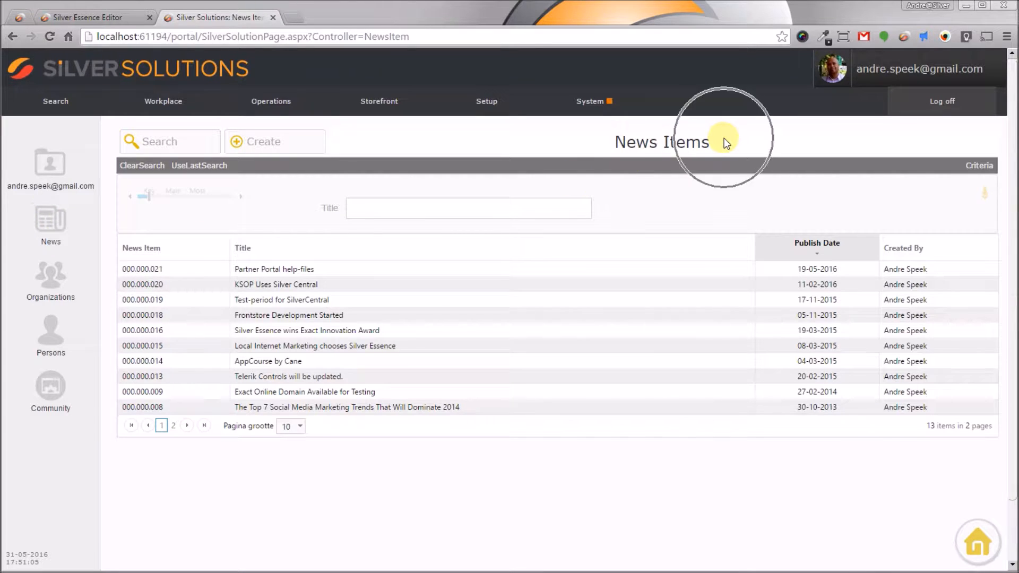
{"action": "left_click", "coordinate": [584, 104]}
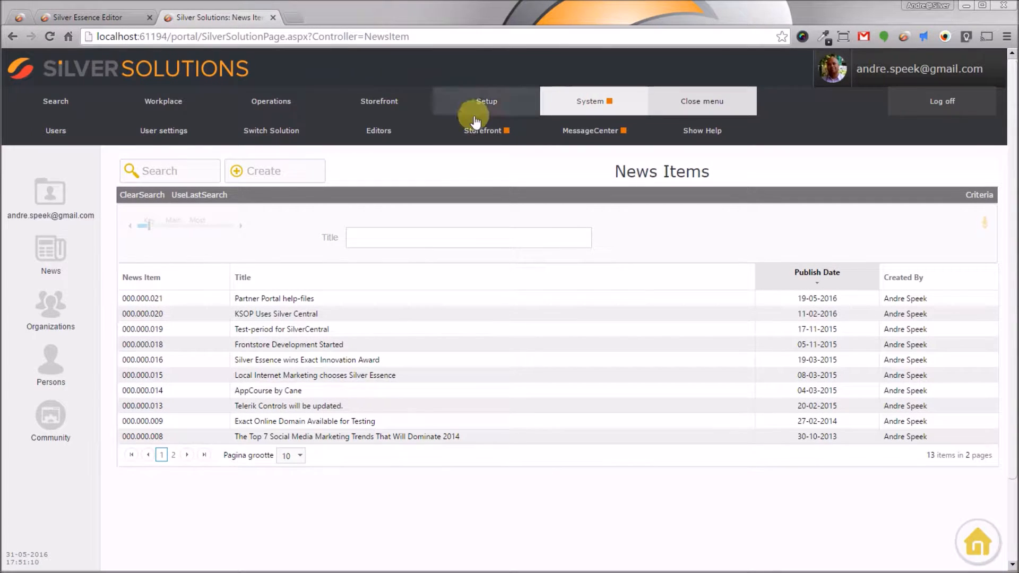
{"action": "left_click", "coordinate": [396, 133]}
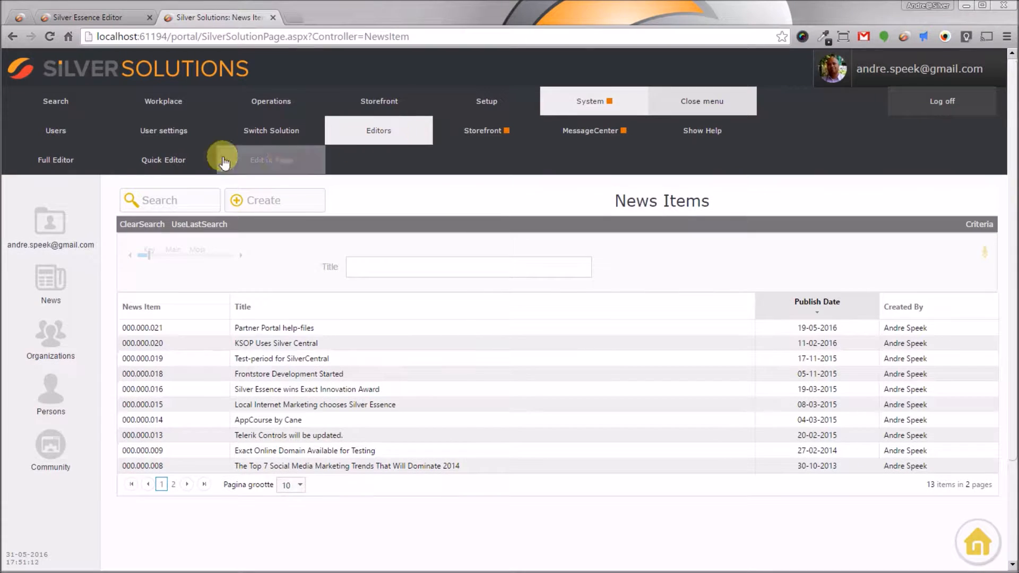
{"action": "left_click", "coordinate": [47, 159]}
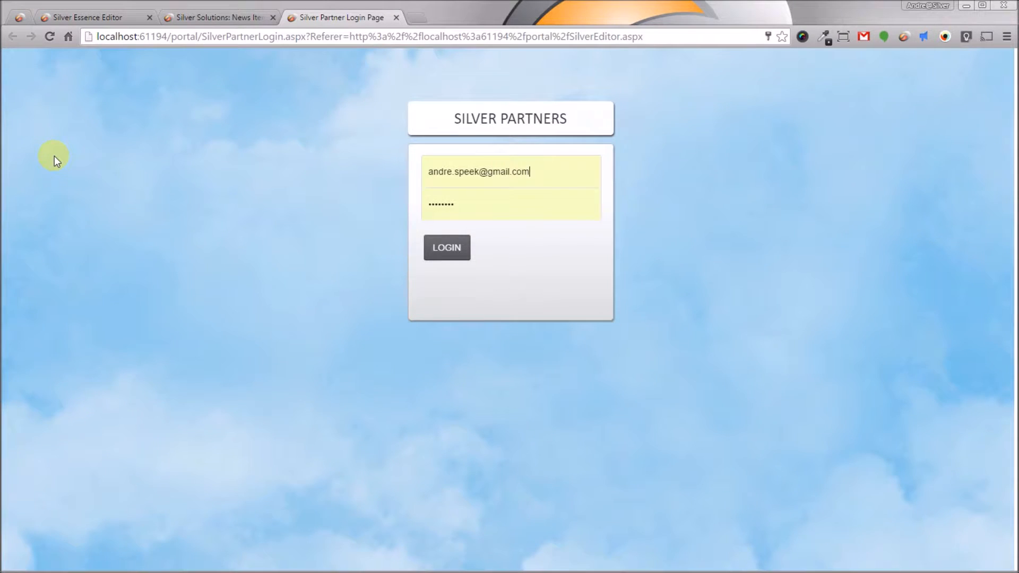
{"action": "key", "text": "Return"}
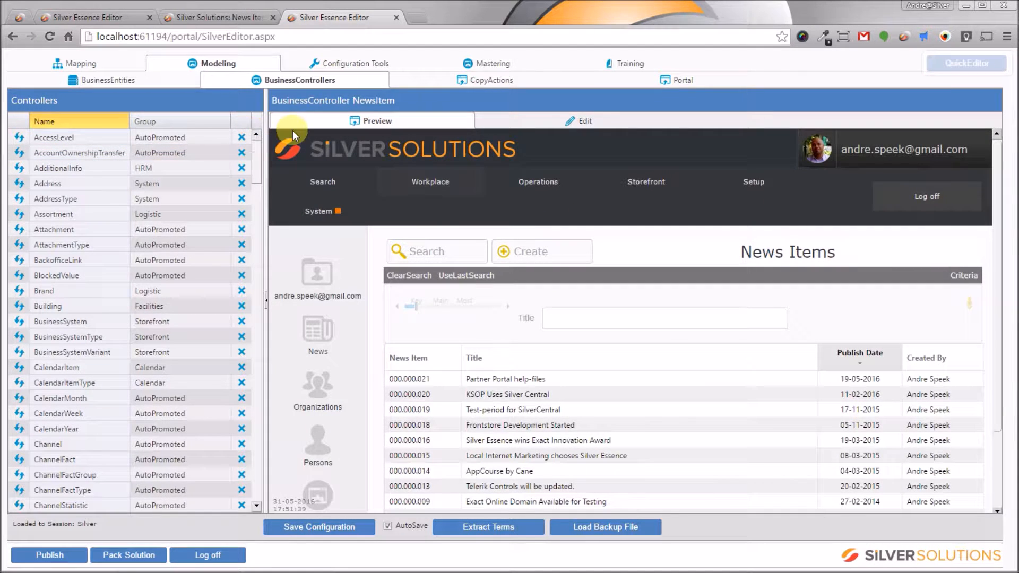
Locate NewsItem in the business controller list and in the business entity list of the Full Editor
{"action": "scroll", "coordinate": [257, 159], "scroll_direction": "down", "scroll_amount": 7}
{"action": "scroll", "coordinate": [250, 199], "scroll_direction": "down", "scroll_amount": 11}
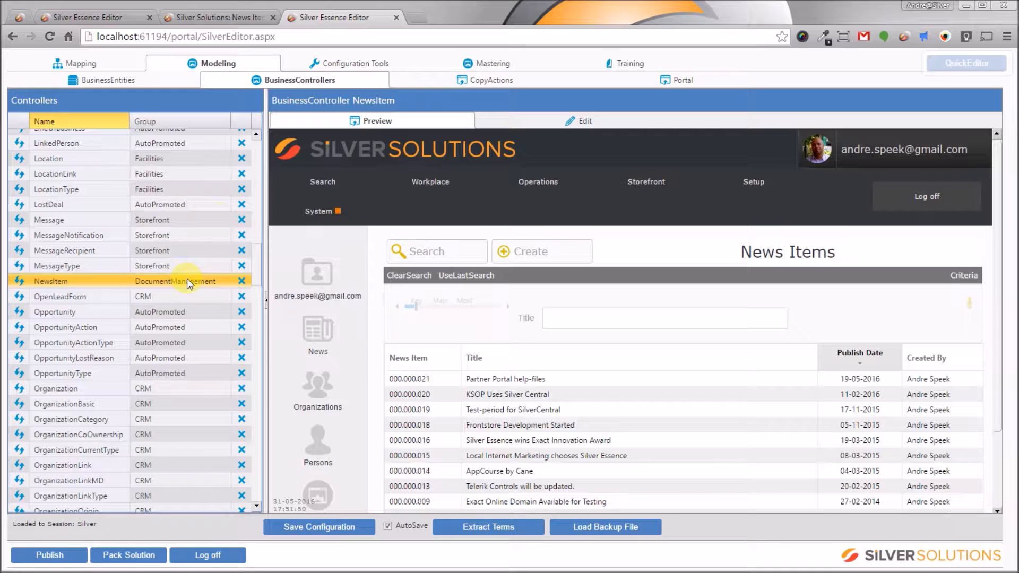
{"action": "left_click", "coordinate": [147, 82]}
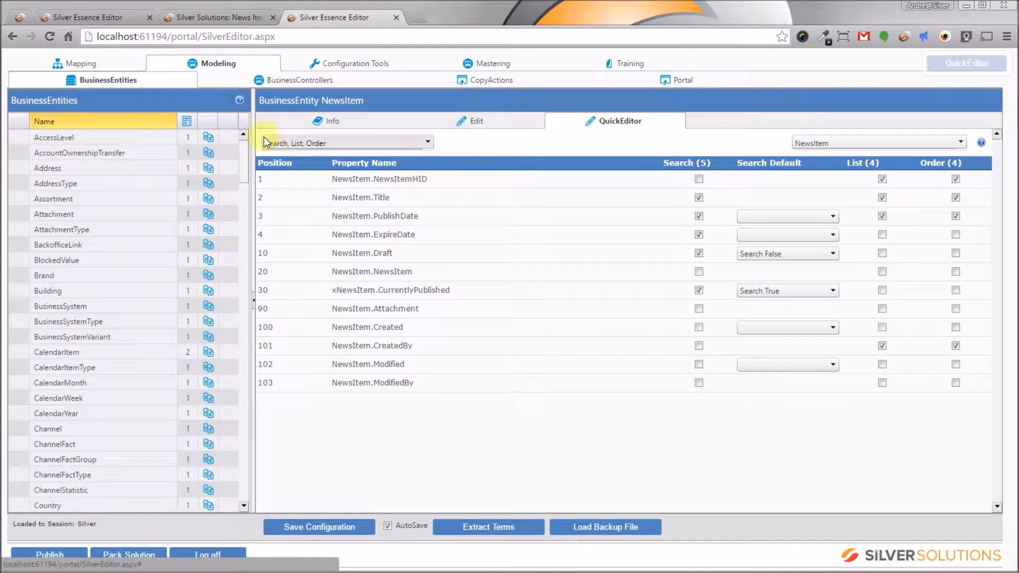
{"action": "left_click_drag", "start_coordinate": [246, 155], "coordinate": [248, 262]}
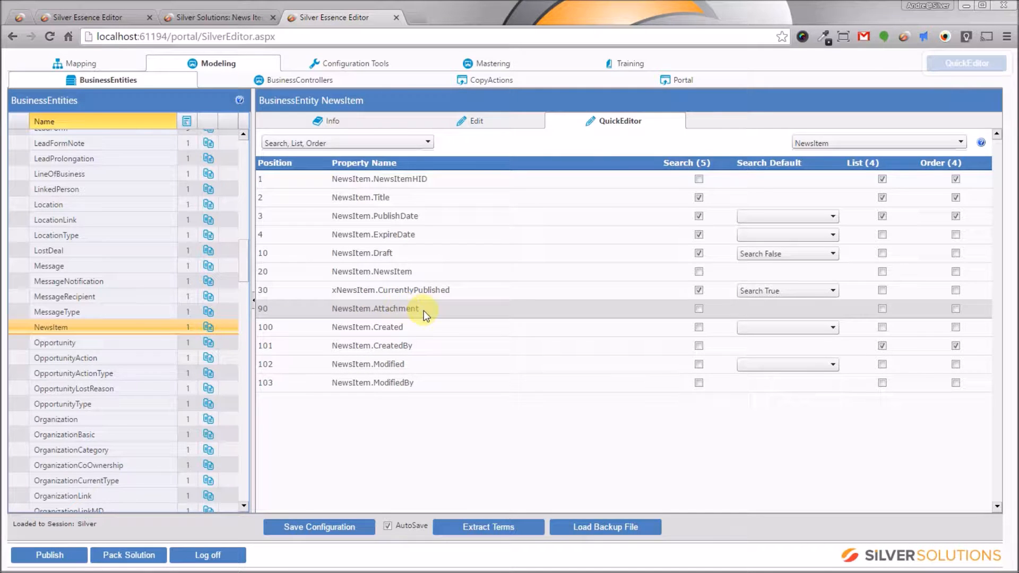
Find NewsItem among the base entities in the mapping section
{"action": "left_click", "coordinate": [109, 69]}
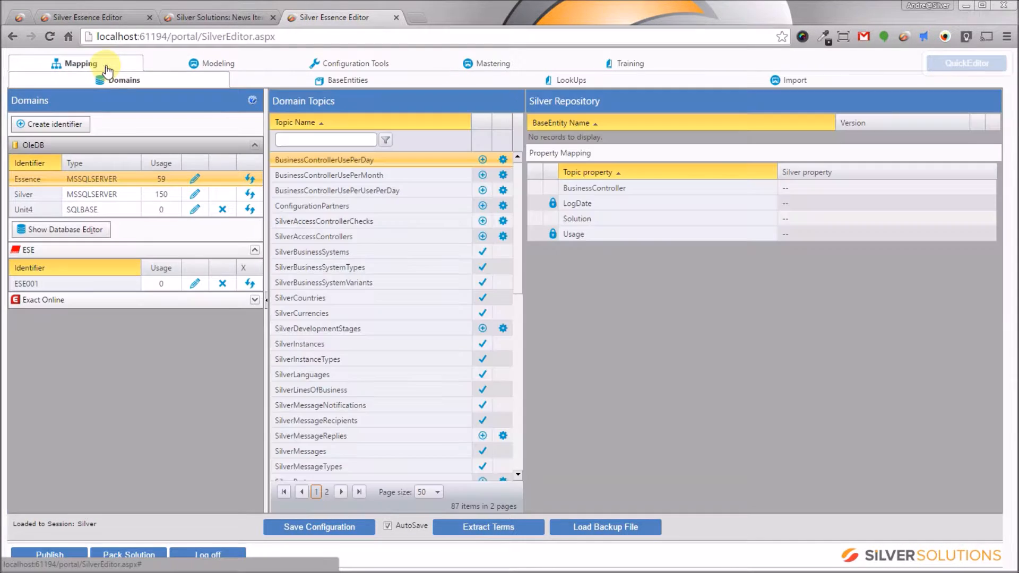
{"action": "left_click", "coordinate": [318, 84]}
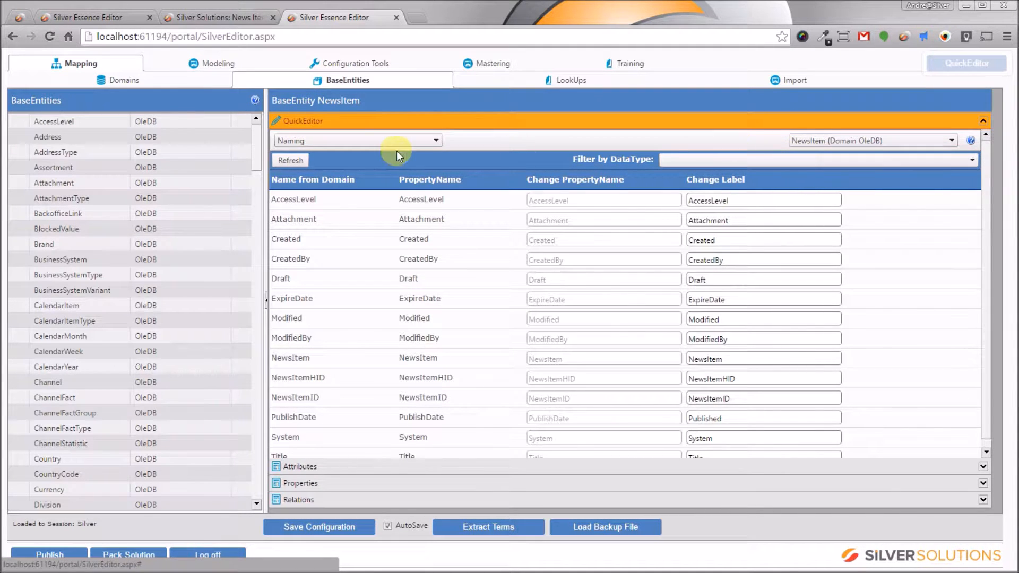
{"action": "left_click_drag", "start_coordinate": [256, 146], "coordinate": [259, 221]}
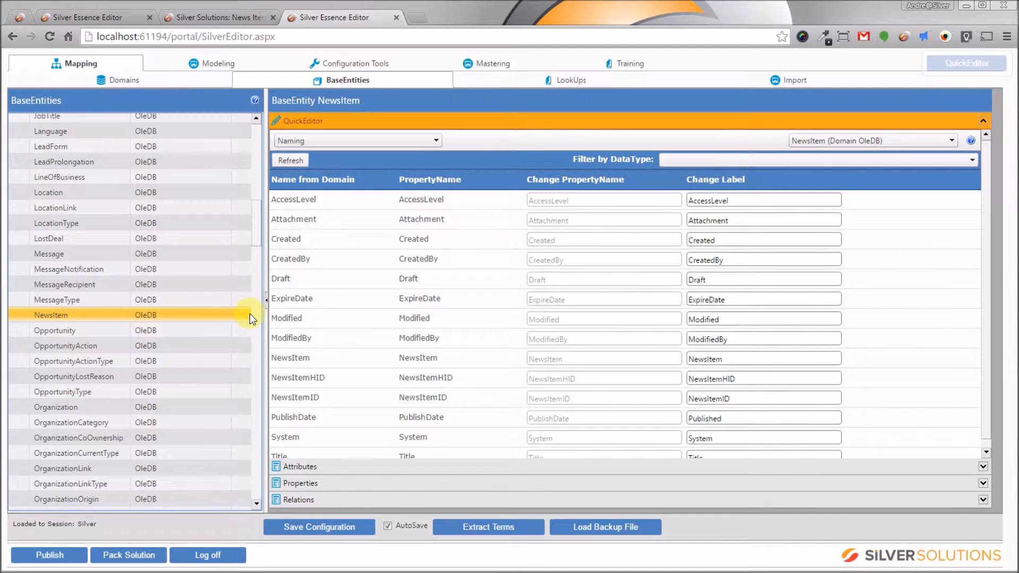
{"action": "mouse_move", "coordinate": [247, 315]}
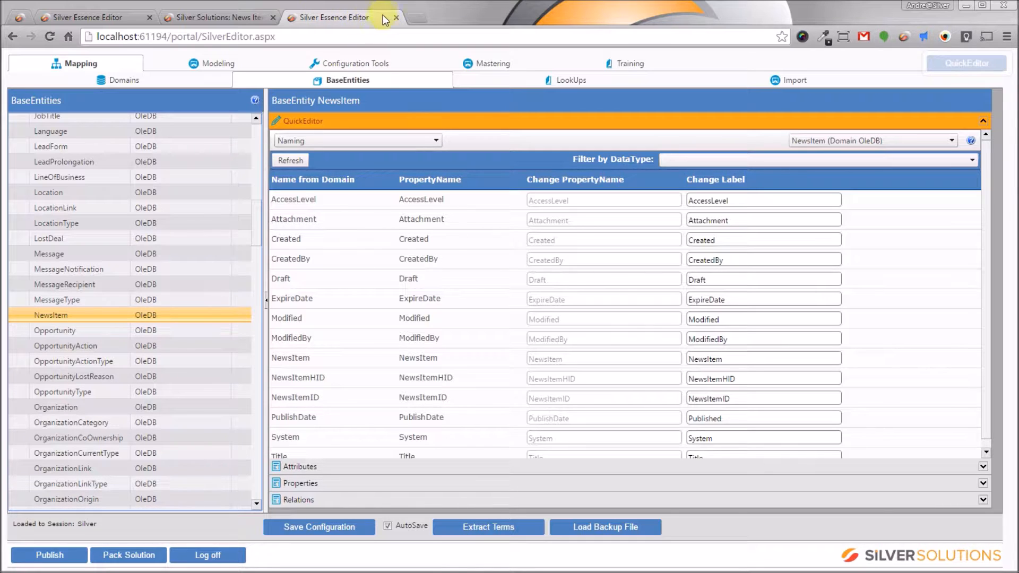
Close the Full Editor, open the Quick Editor for the News Items page and review the tools it offers
{"action": "left_click", "coordinate": [396, 18]}
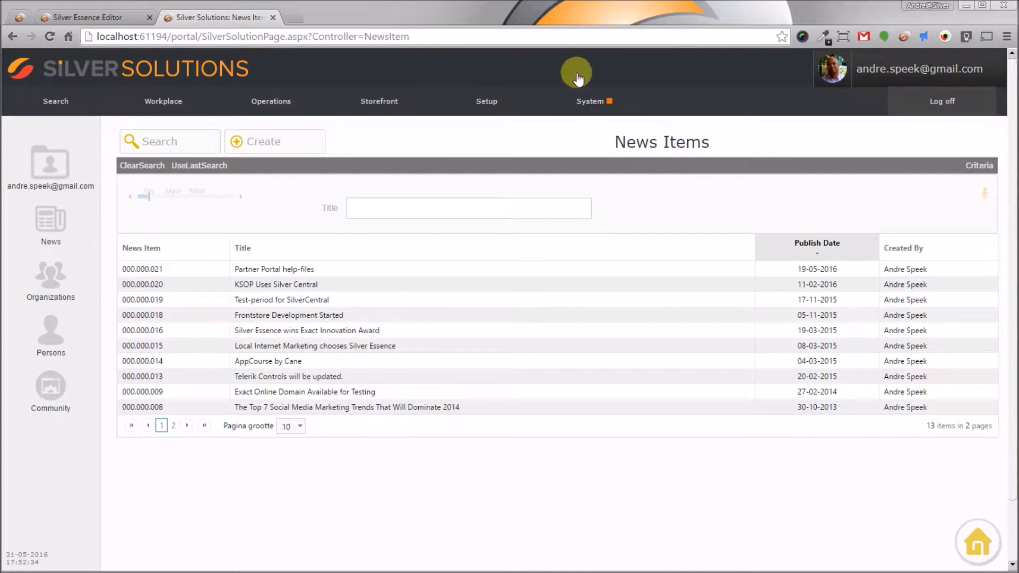
{"action": "left_click", "coordinate": [611, 100]}
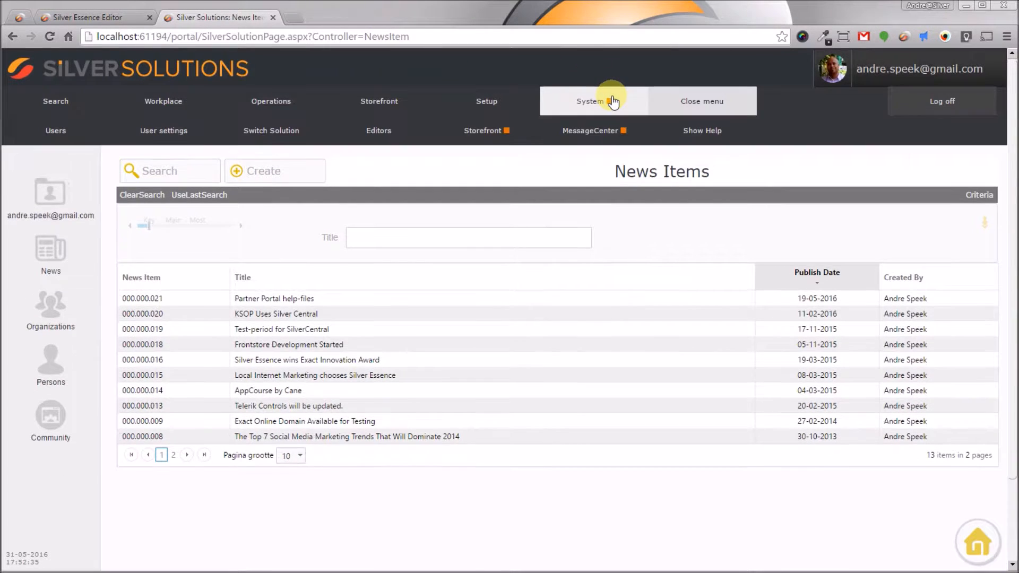
{"action": "left_click", "coordinate": [398, 128]}
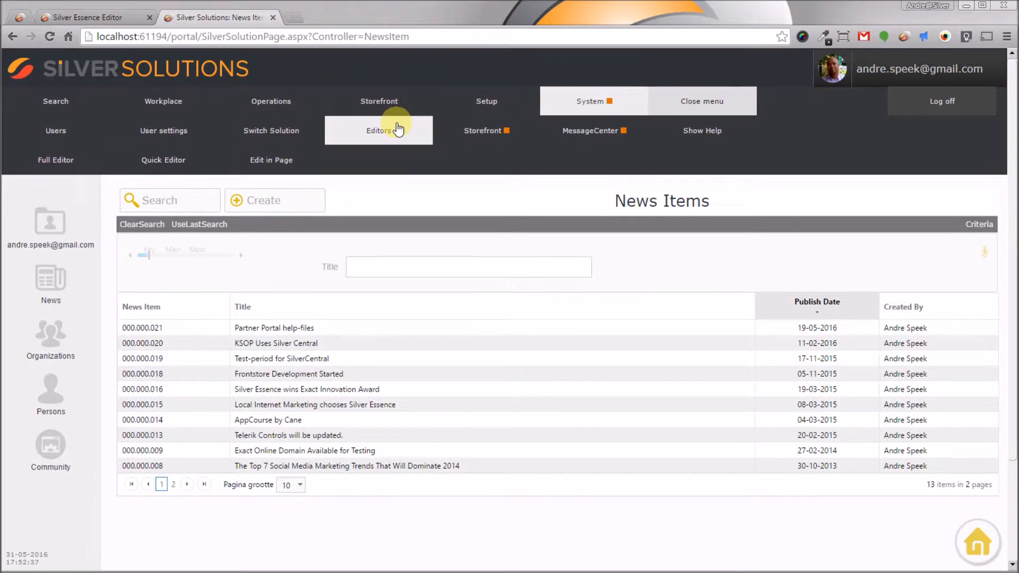
{"action": "left_click", "coordinate": [176, 154]}
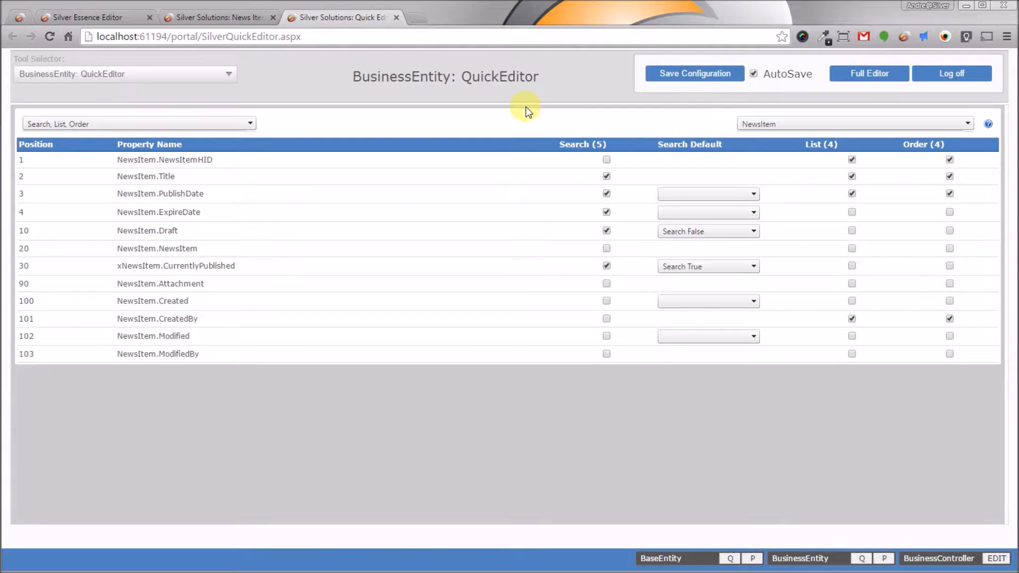
{"action": "left_click", "coordinate": [189, 73]}
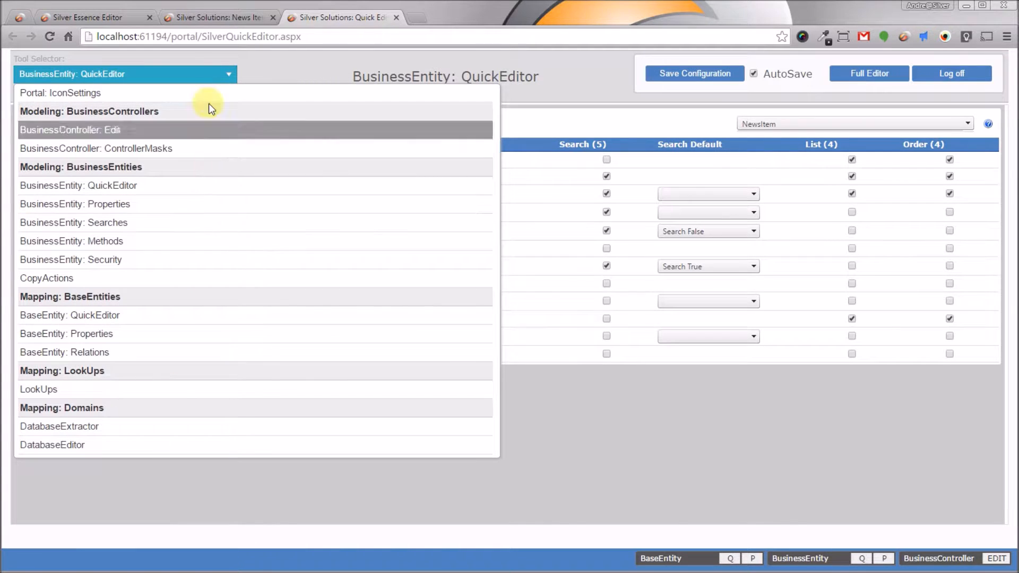
{"action": "left_click", "coordinate": [249, 72]}
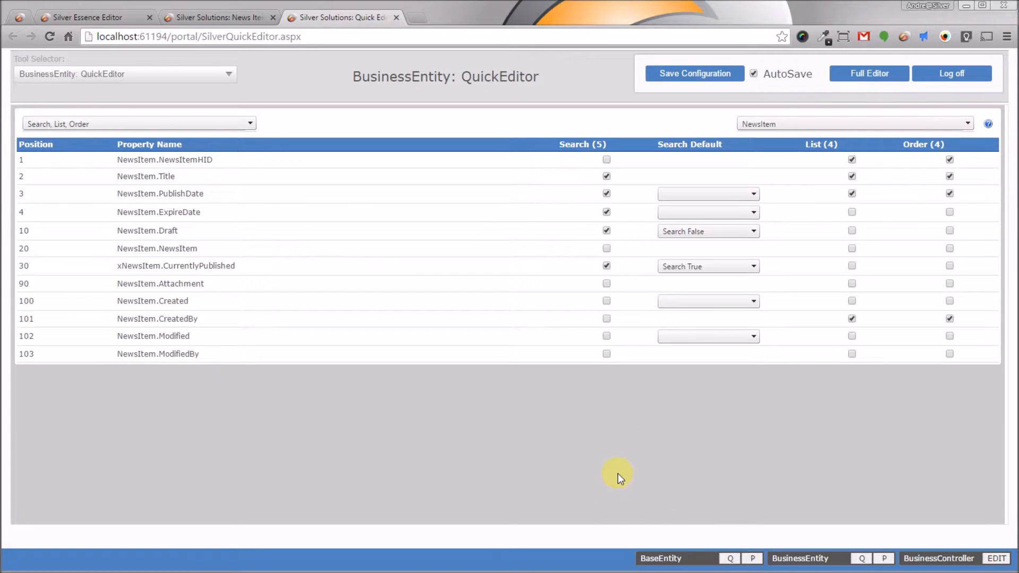
Examine NewsItem's base entity, business controller and business entity in their quick editor, edit and properties views
{"action": "left_click", "coordinate": [729, 558]}
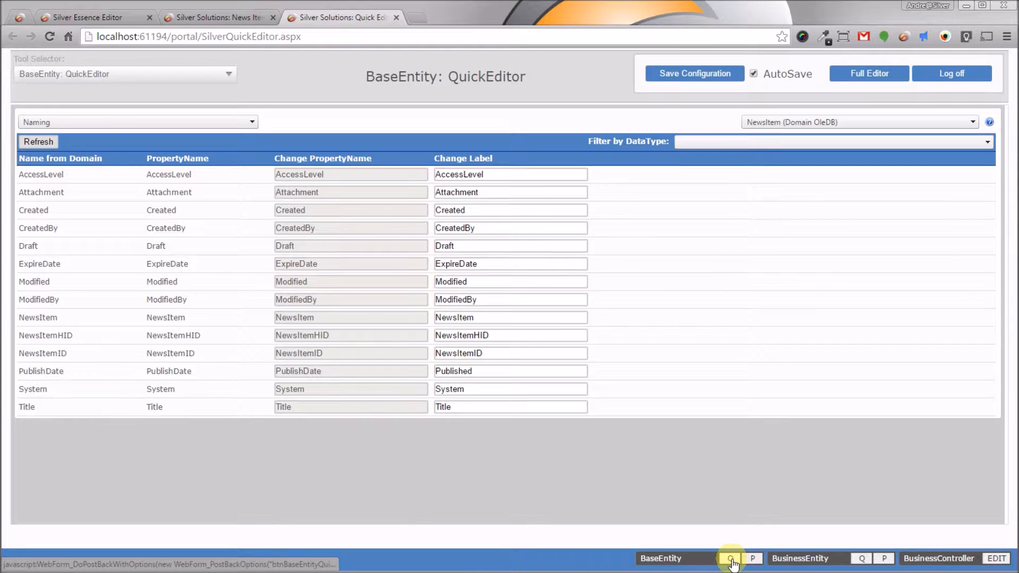
{"action": "left_click", "coordinate": [995, 558]}
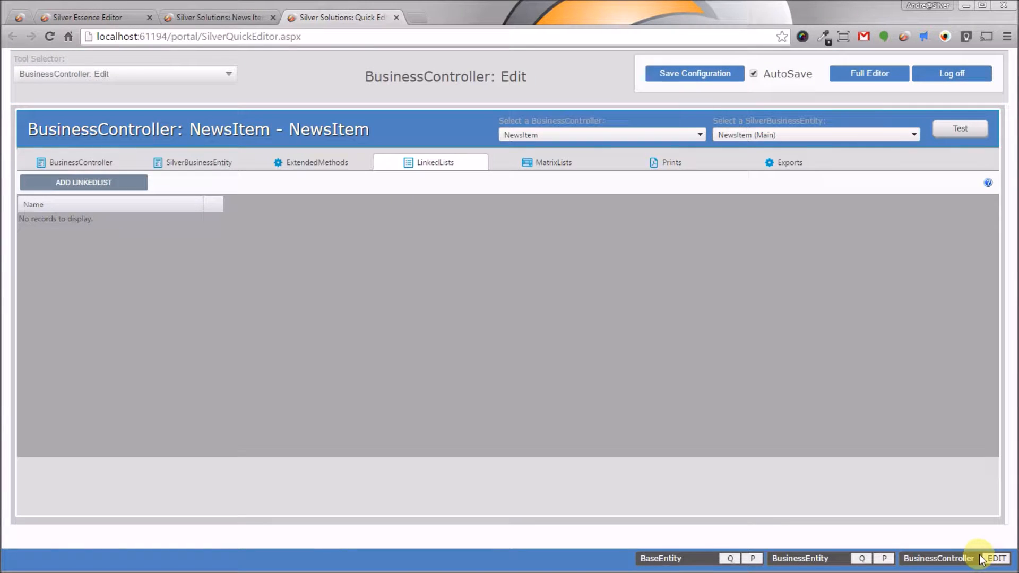
{"action": "left_click", "coordinate": [856, 561]}
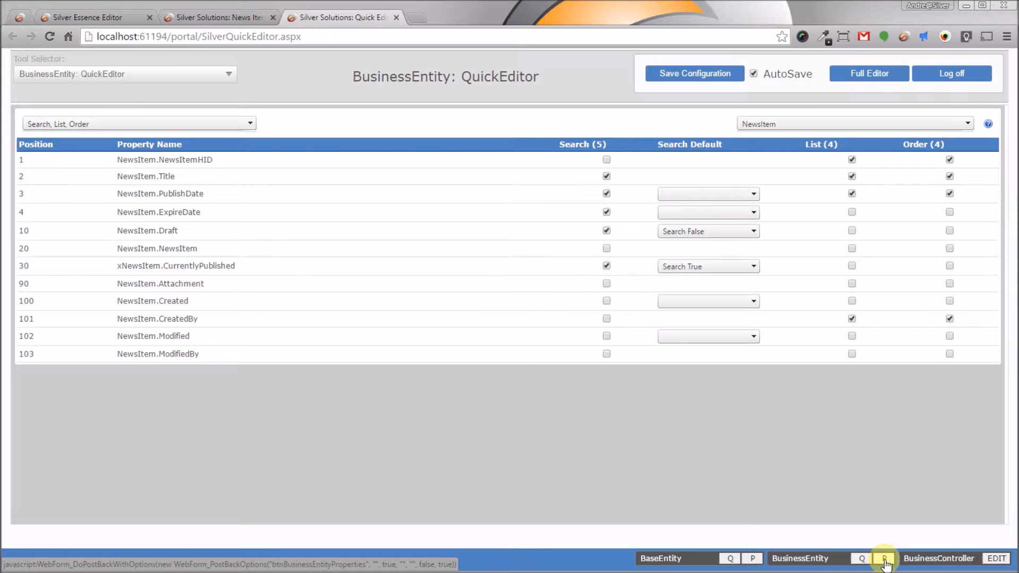
{"action": "left_click", "coordinate": [884, 560]}
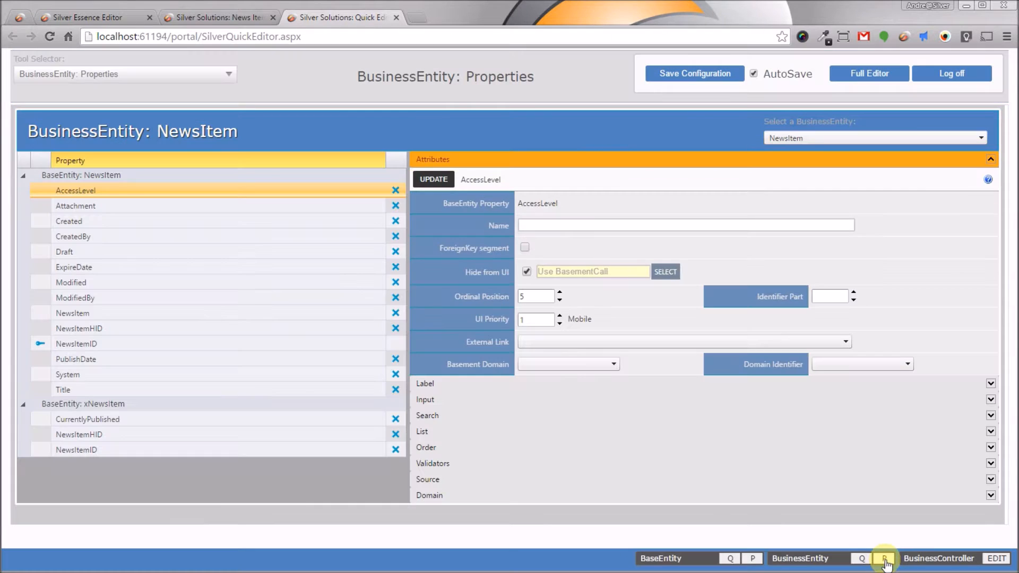
{"action": "left_click", "coordinate": [754, 559]}
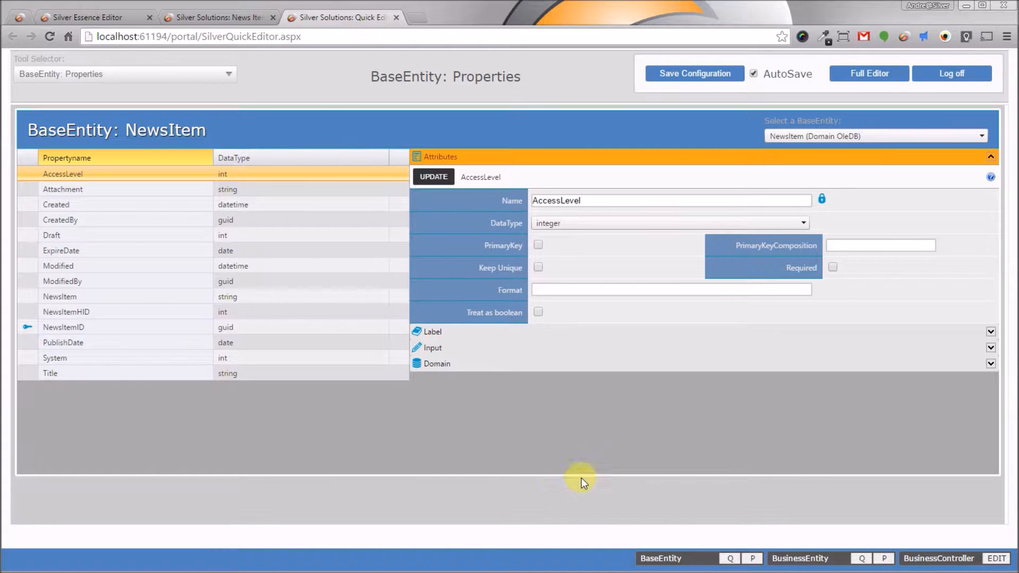
Switch to the Full Editor and turn off AutoSave
{"action": "left_click", "coordinate": [849, 74]}
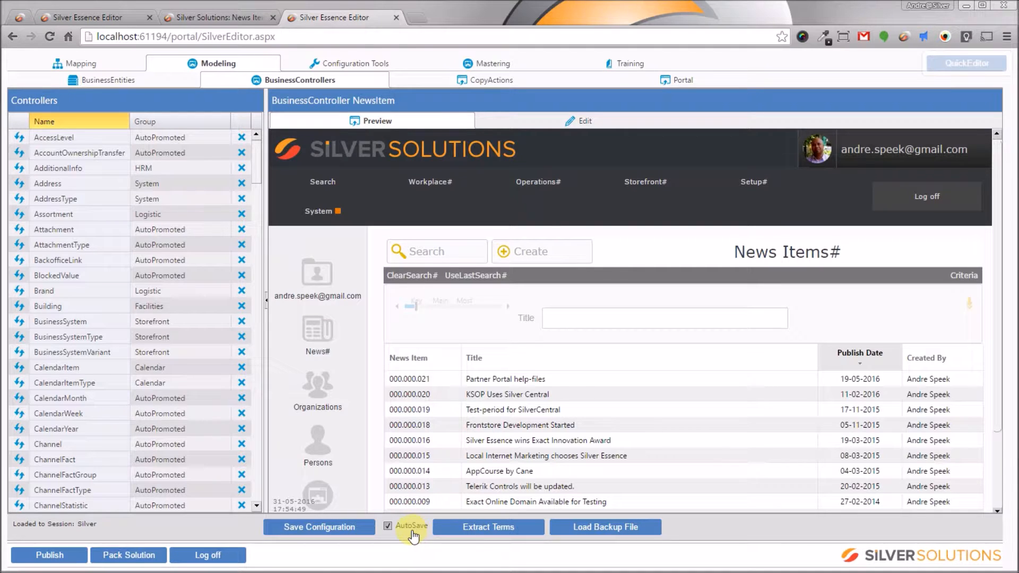
{"action": "left_click", "coordinate": [388, 526]}
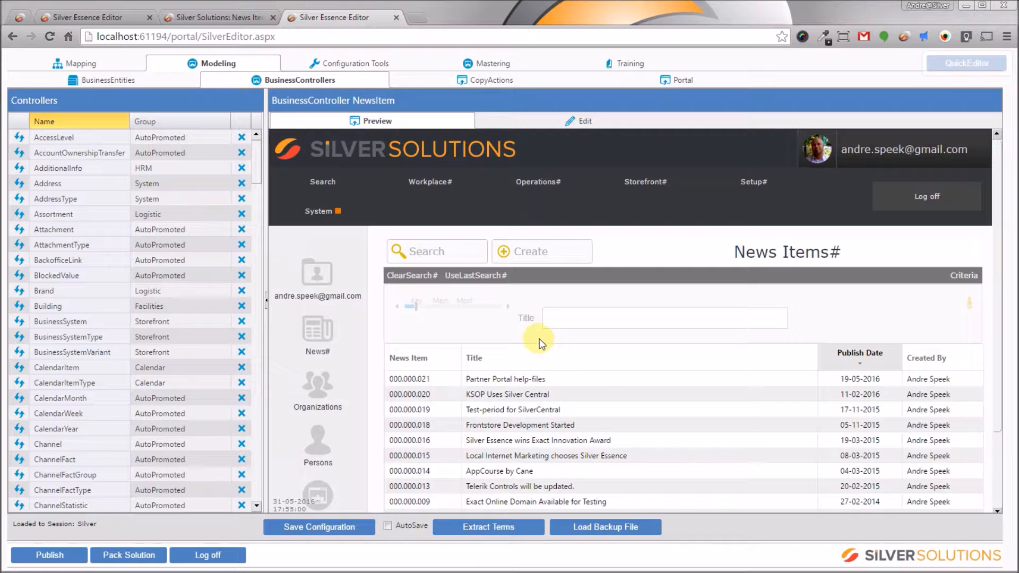
Compare NewsItem's business entity property settings with the AccessLevel property settings in the online editor at my.silveressence.net, and return to the local editor
{"action": "left_click", "coordinate": [159, 85]}
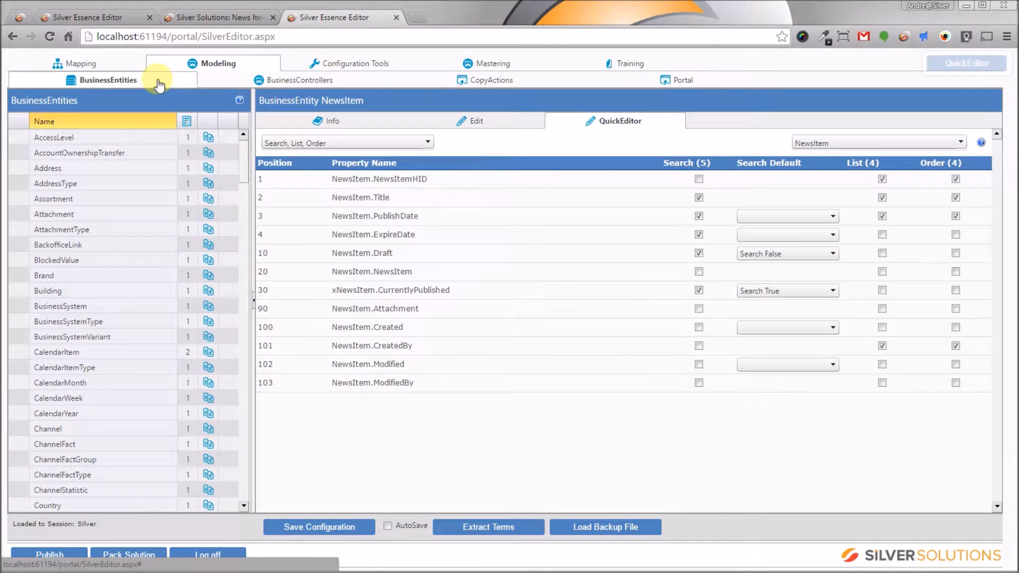
{"action": "left_click", "coordinate": [475, 123]}
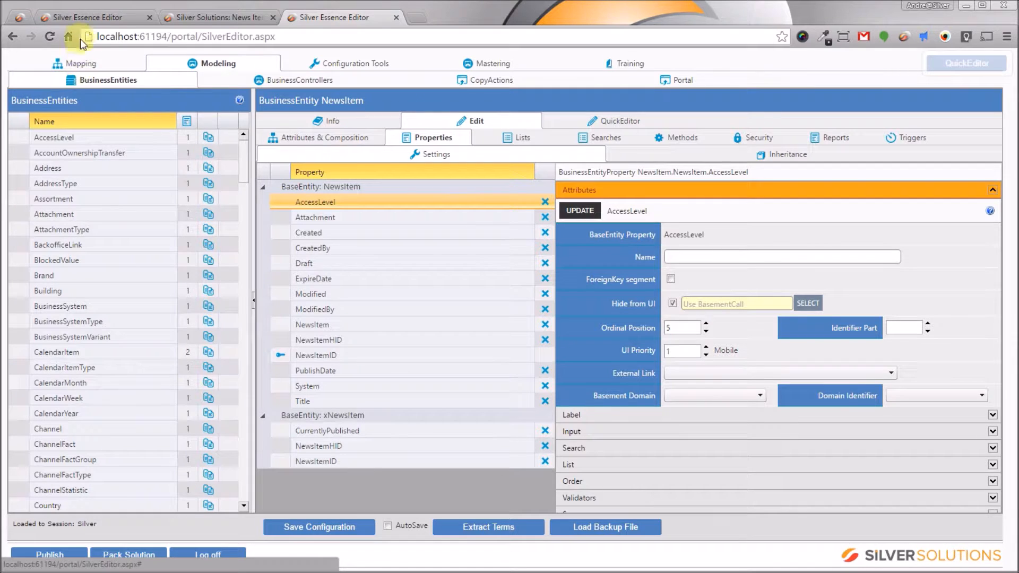
{"action": "left_click", "coordinate": [93, 15]}
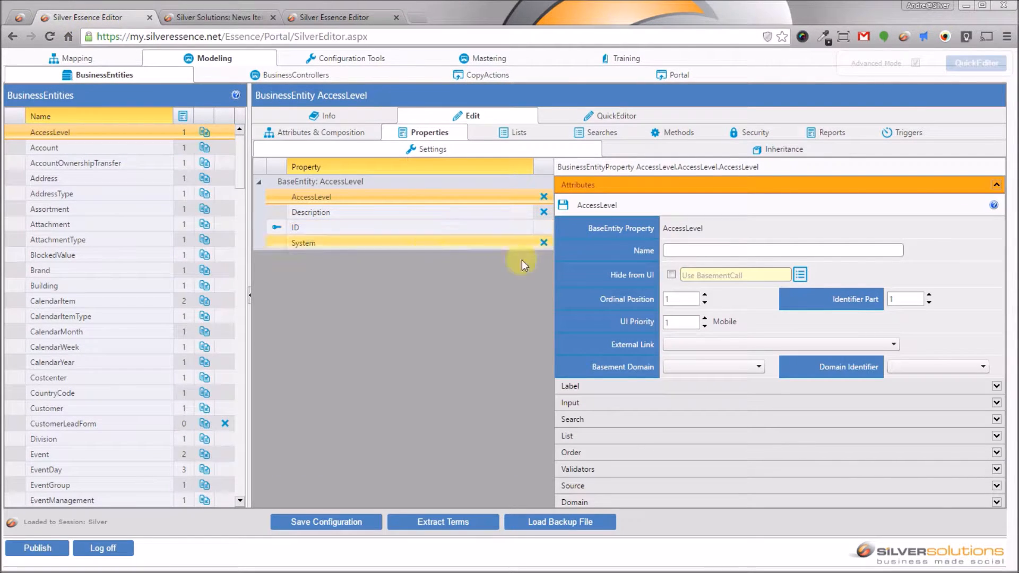
{"action": "left_click", "coordinate": [566, 207]}
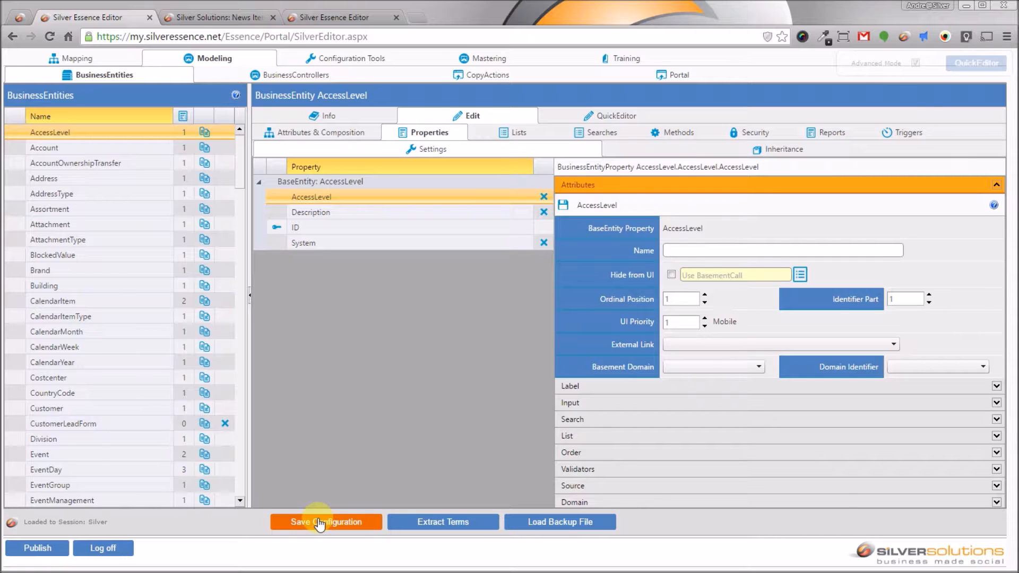
{"action": "left_click", "coordinate": [341, 18]}
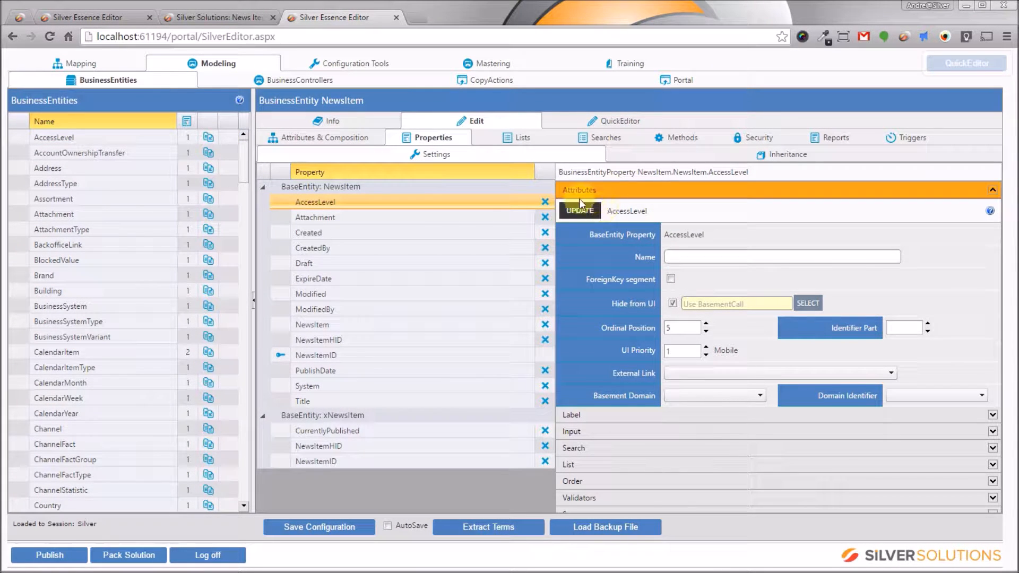
Review the Label and Input settings of NewsItem's AccessLevel property, followed by the NewsItems list settings and the business controller preview
{"action": "left_click", "coordinate": [673, 415]}
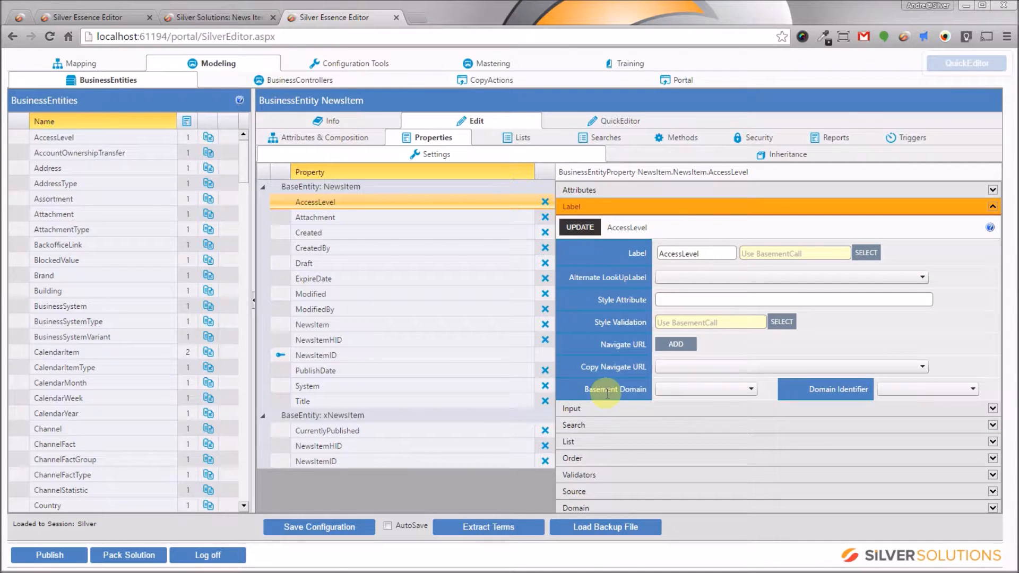
{"action": "left_click", "coordinate": [610, 416]}
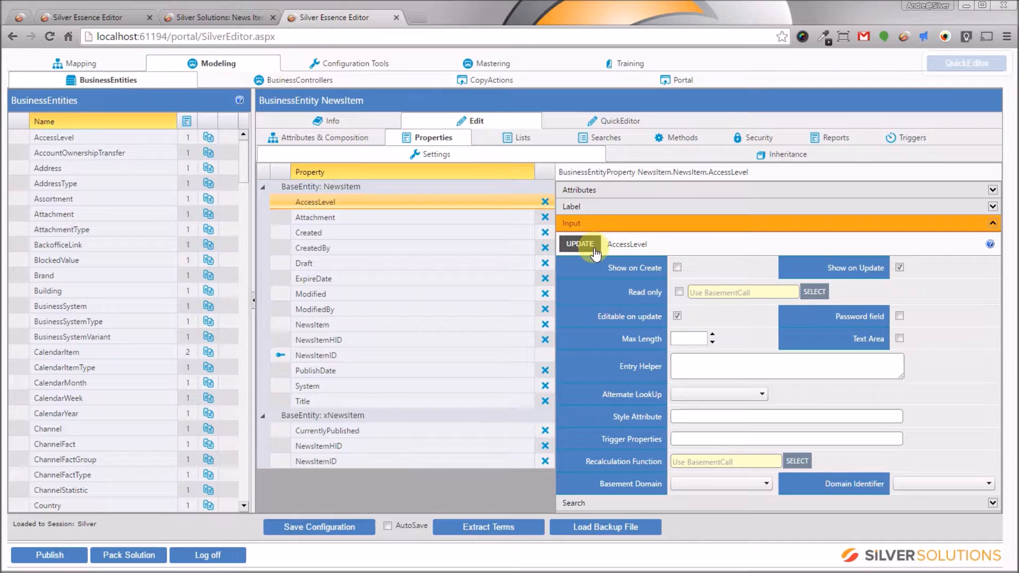
{"action": "left_click", "coordinate": [527, 138]}
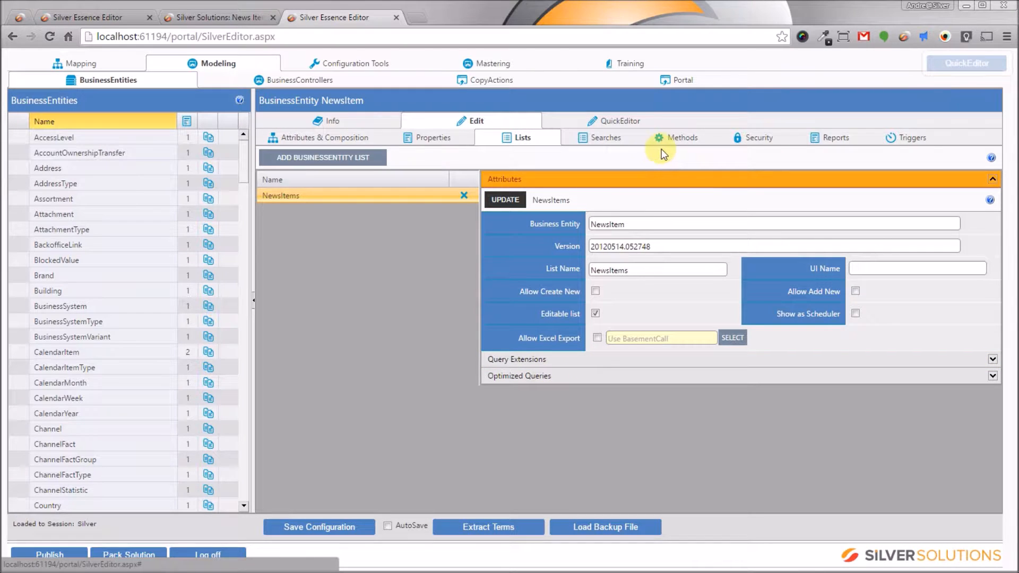
{"action": "left_click", "coordinate": [325, 84]}
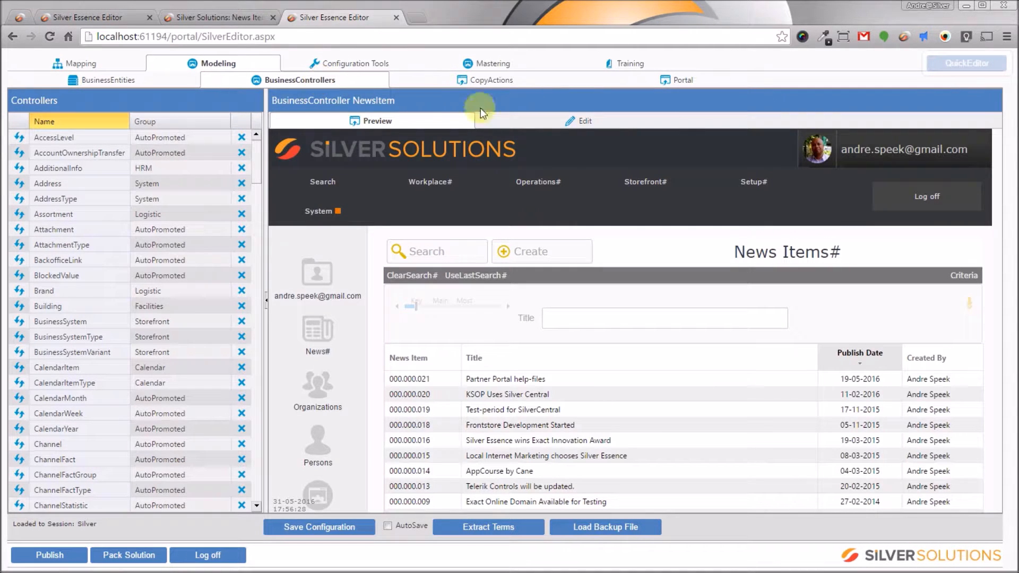
Open NewsItem's business controller attributes for editing and update them with their existing settings
{"action": "left_click", "coordinate": [567, 126]}
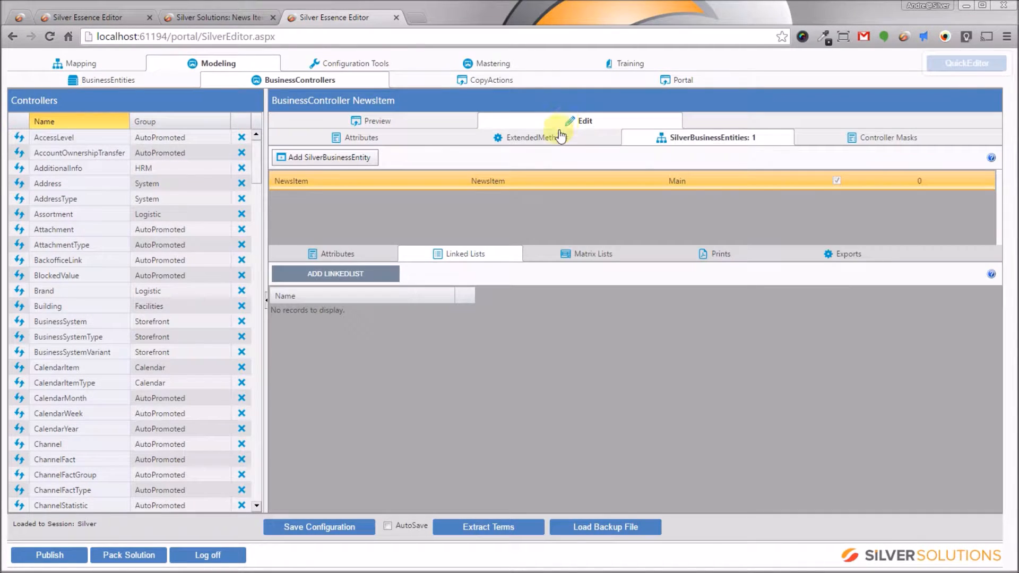
{"action": "left_click", "coordinate": [366, 140]}
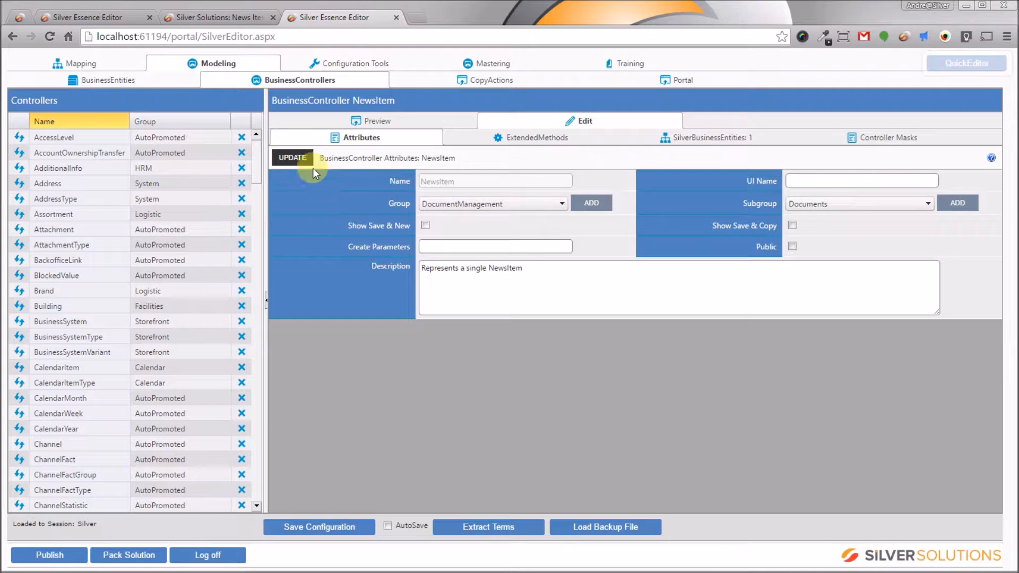
{"action": "left_click", "coordinate": [295, 158]}
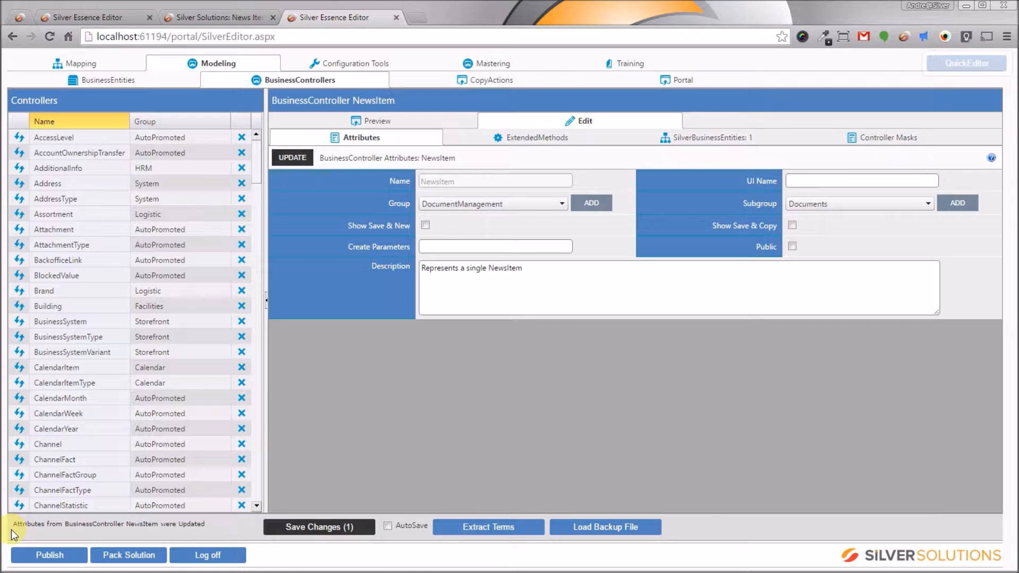
Update the Input configuration and the Attributes of the AccessLevel property in the NewsItem business entity
{"action": "left_click", "coordinate": [123, 81]}
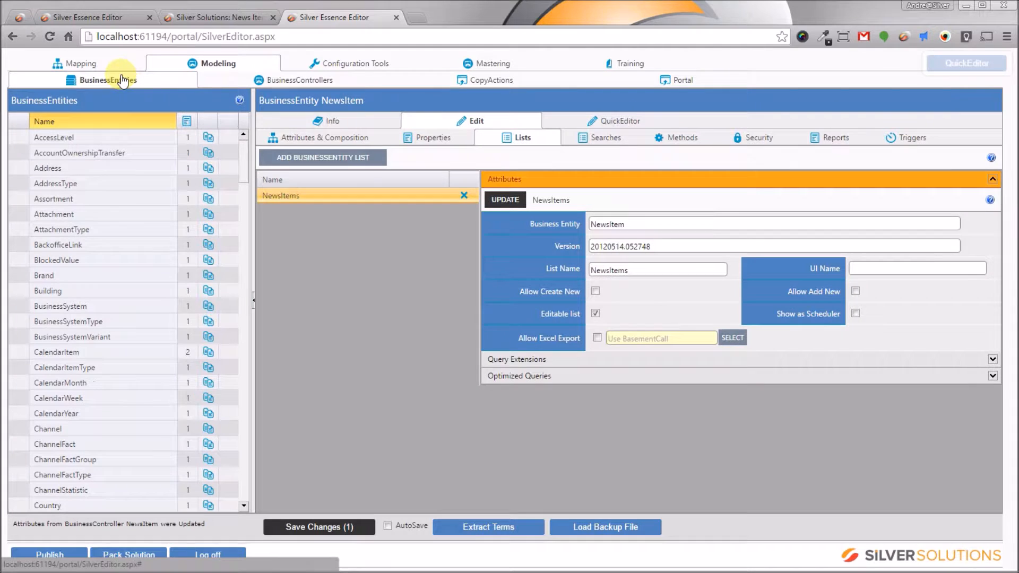
{"action": "left_click", "coordinate": [433, 138]}
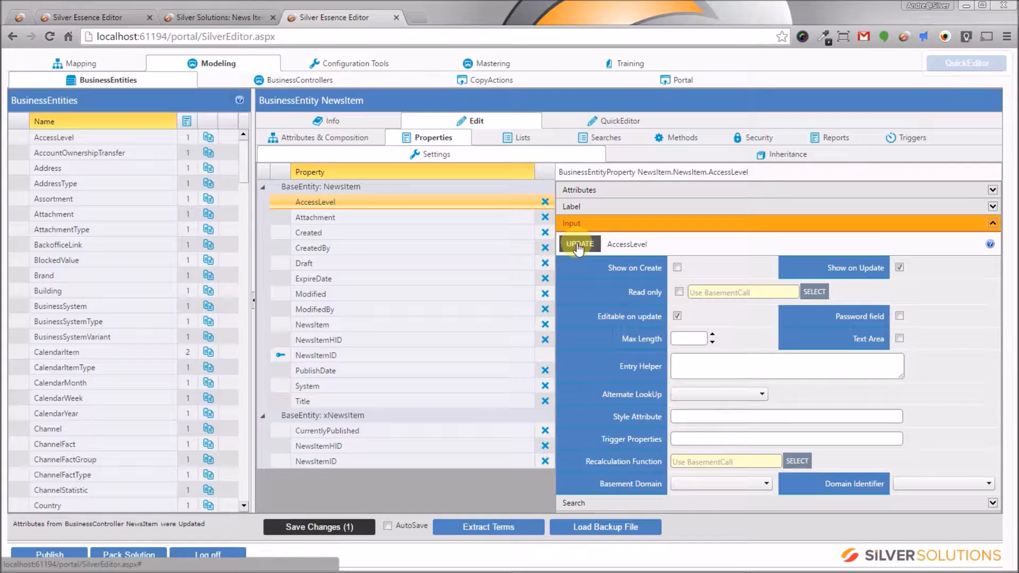
{"action": "left_click", "coordinate": [577, 243]}
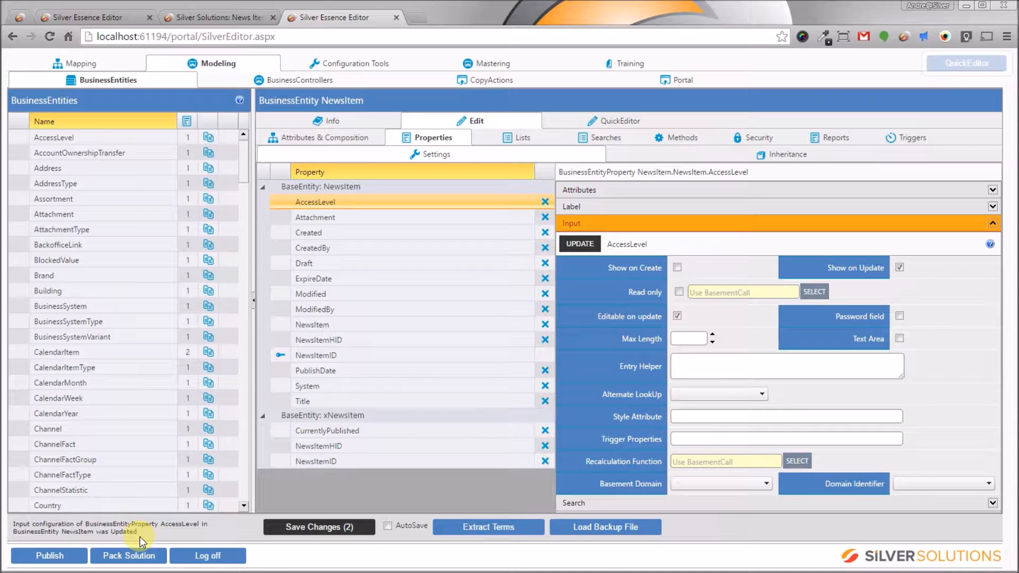
{"action": "left_click", "coordinate": [295, 525]}
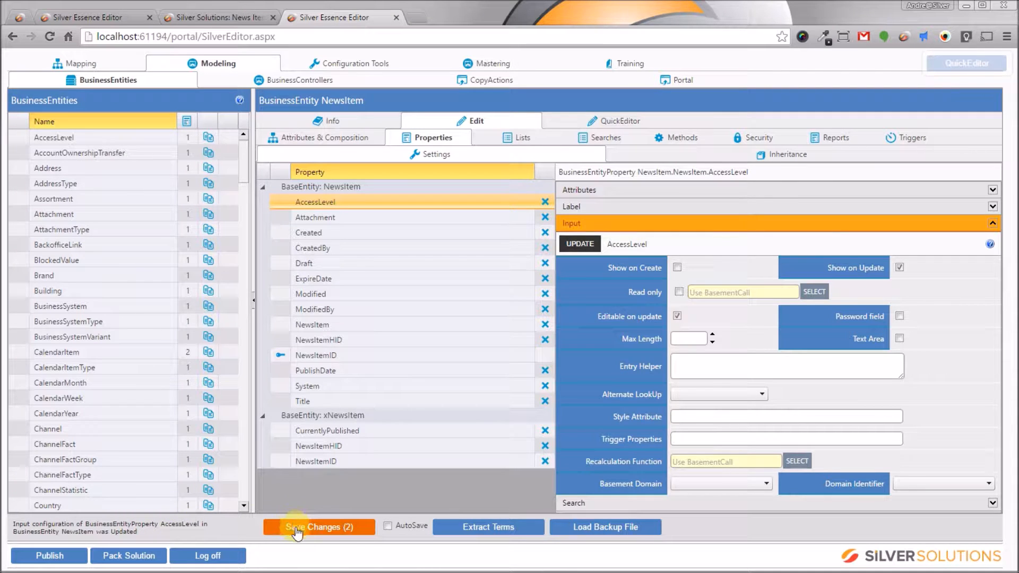
{"action": "left_click", "coordinate": [362, 534]}
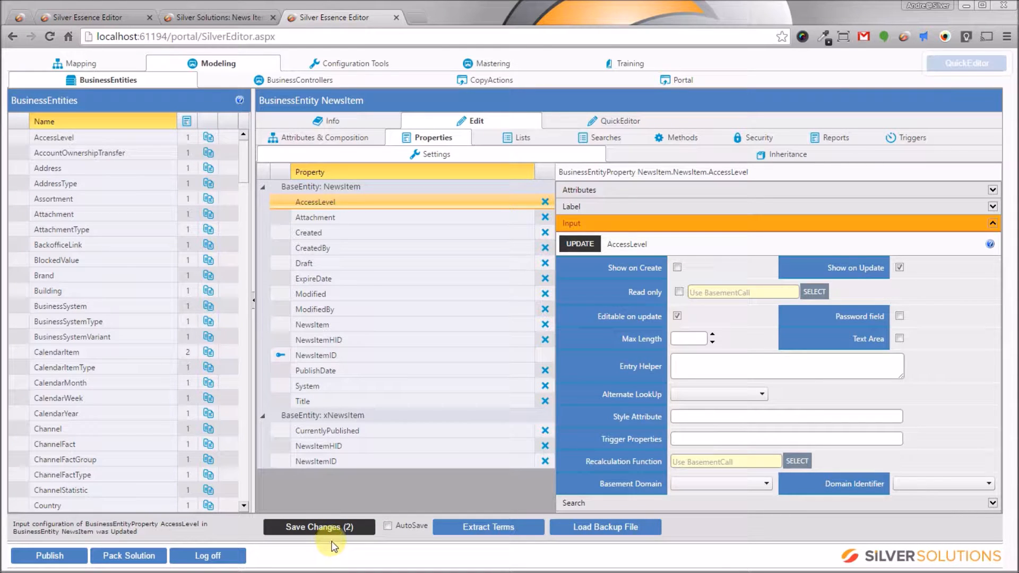
{"action": "left_click", "coordinate": [686, 191]}
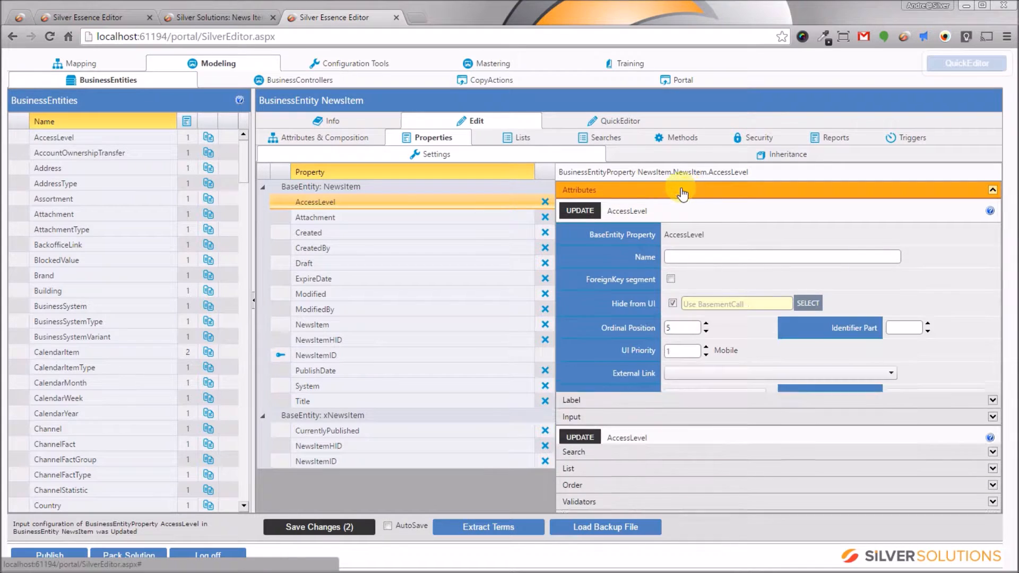
{"action": "left_click", "coordinate": [593, 211]}
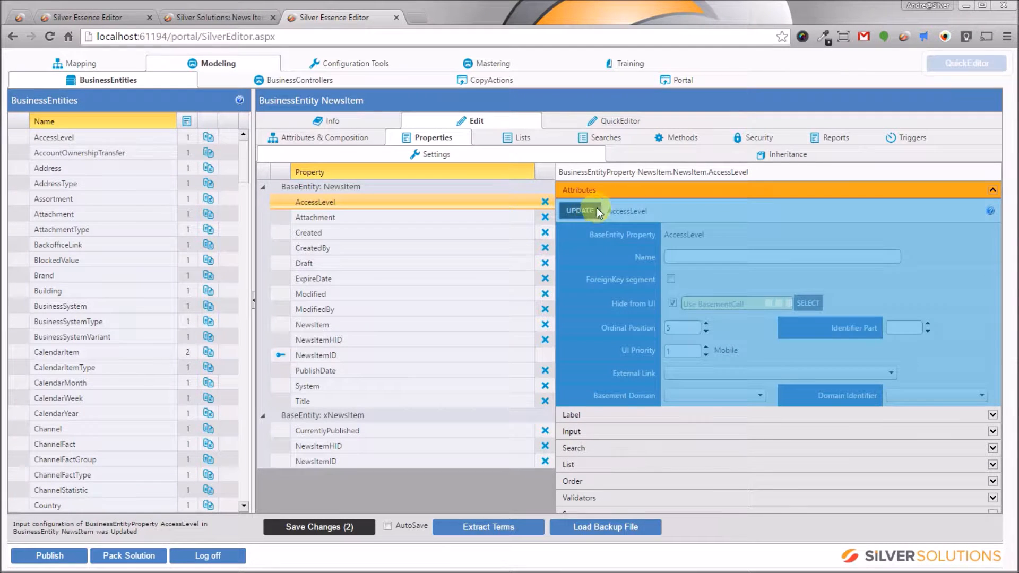
Update the Quick Security settings of the NewsItem business entity and save all pending changes
{"action": "left_click", "coordinate": [763, 141]}
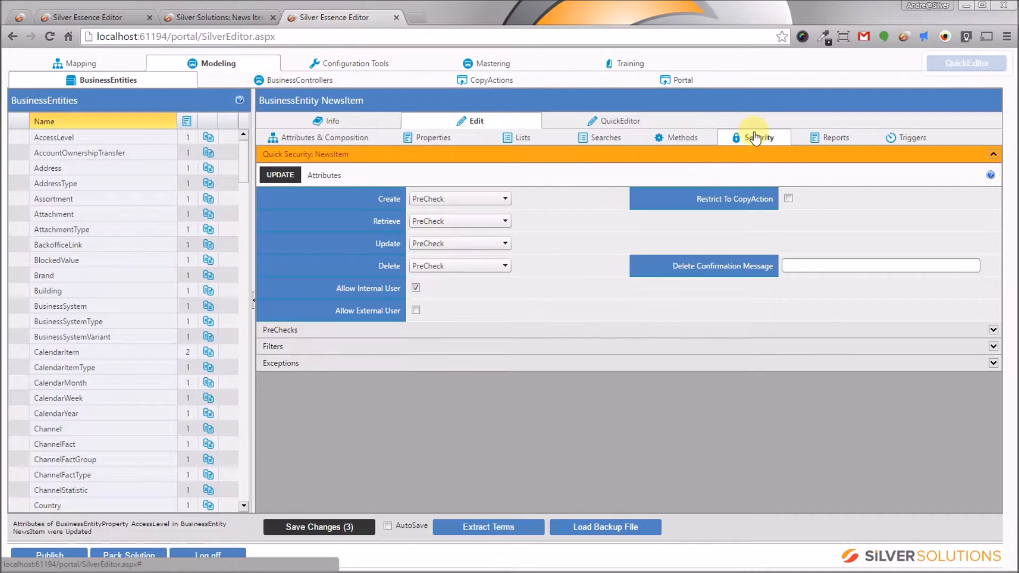
{"action": "left_click", "coordinate": [273, 177]}
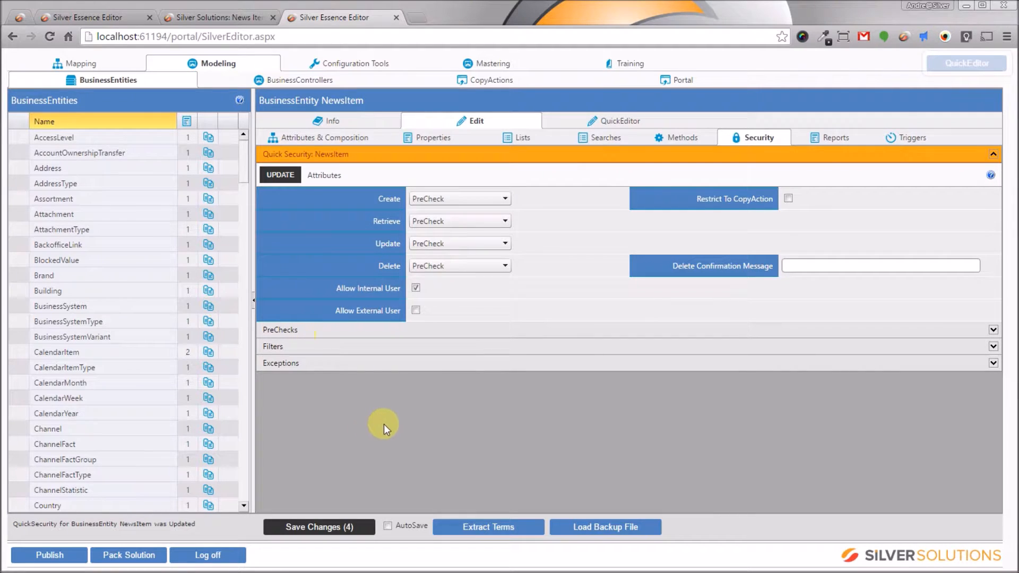
{"action": "left_click", "coordinate": [286, 527]}
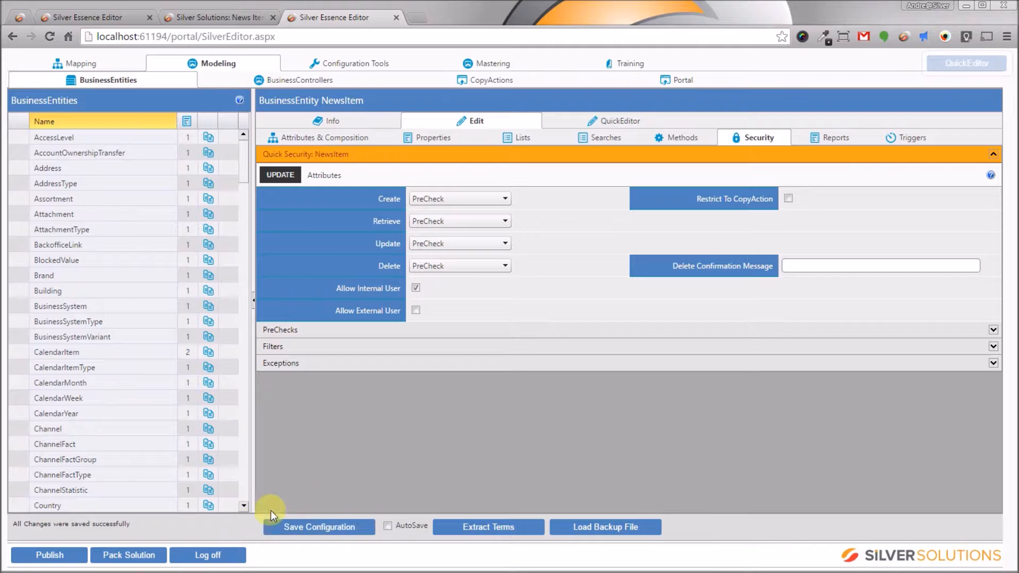
{"action": "left_click", "coordinate": [357, 528]}
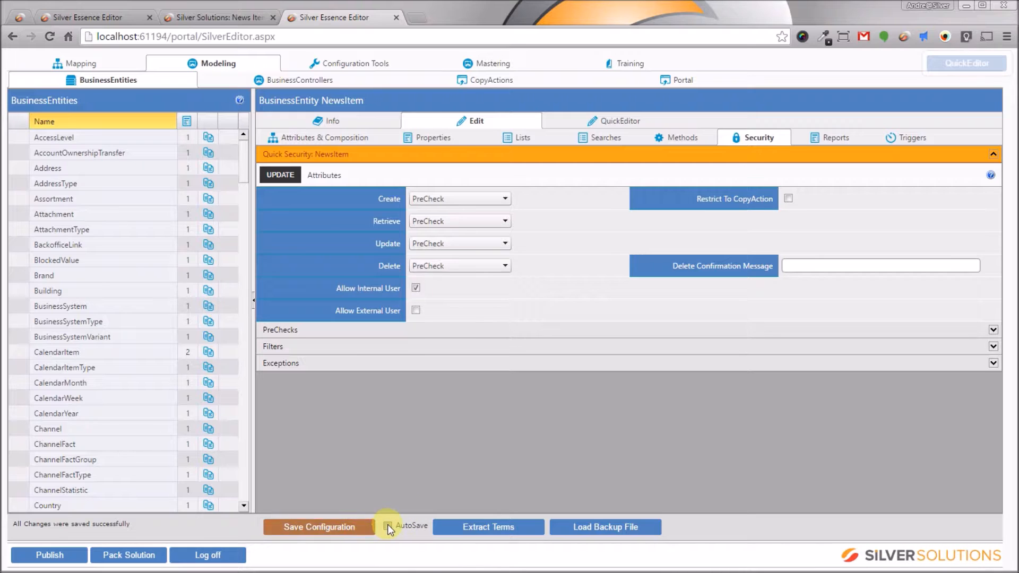
Turn on AutoSave and update the Attributes of NewsItem's AccessLevel property
{"action": "left_click", "coordinate": [388, 525]}
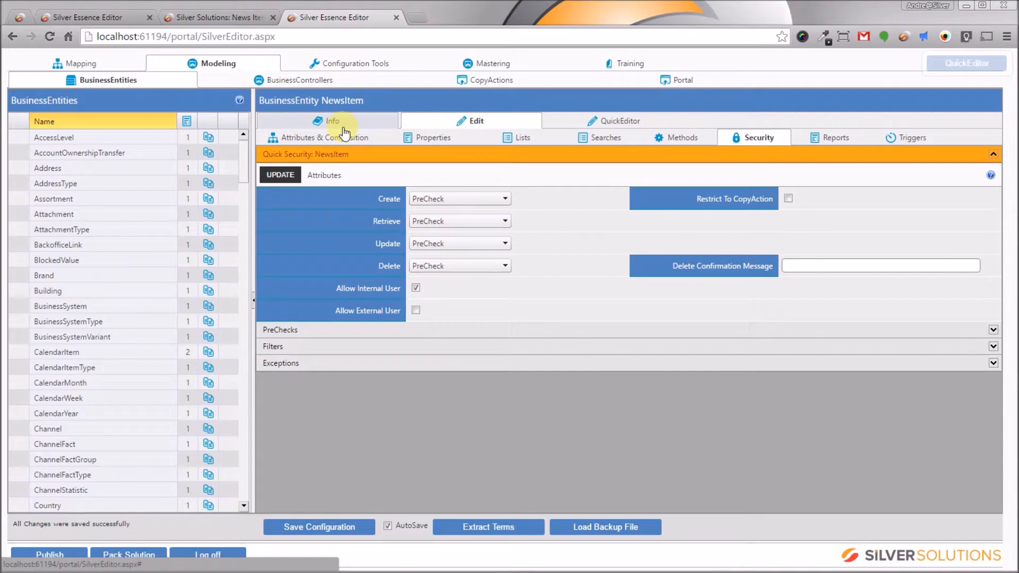
{"action": "left_click", "coordinate": [421, 138]}
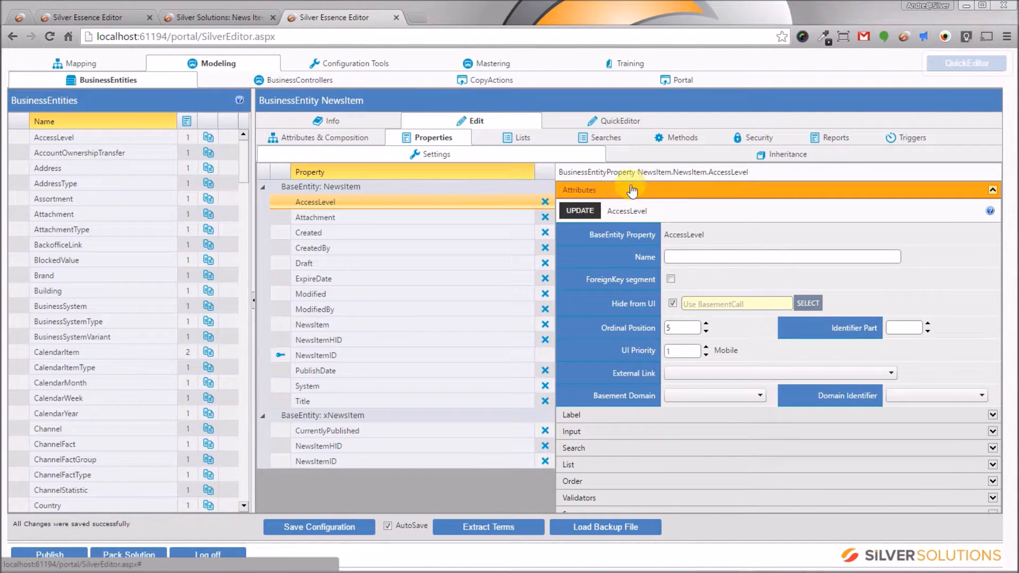
{"action": "left_click", "coordinate": [590, 211]}
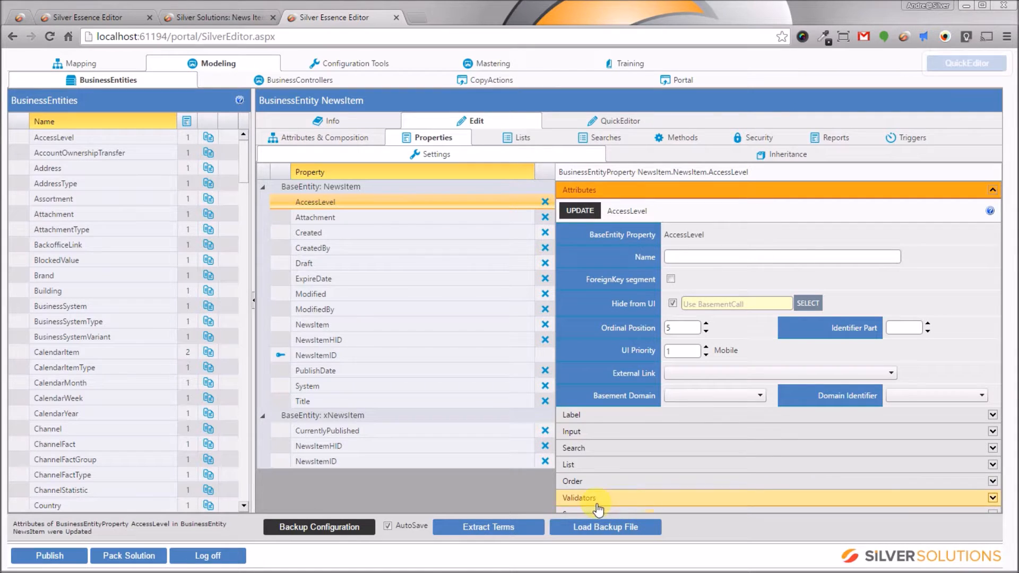
Back up the configuration, and update the Label configuration of NewsItem's AccessLevel property
{"action": "left_click", "coordinate": [648, 528]}
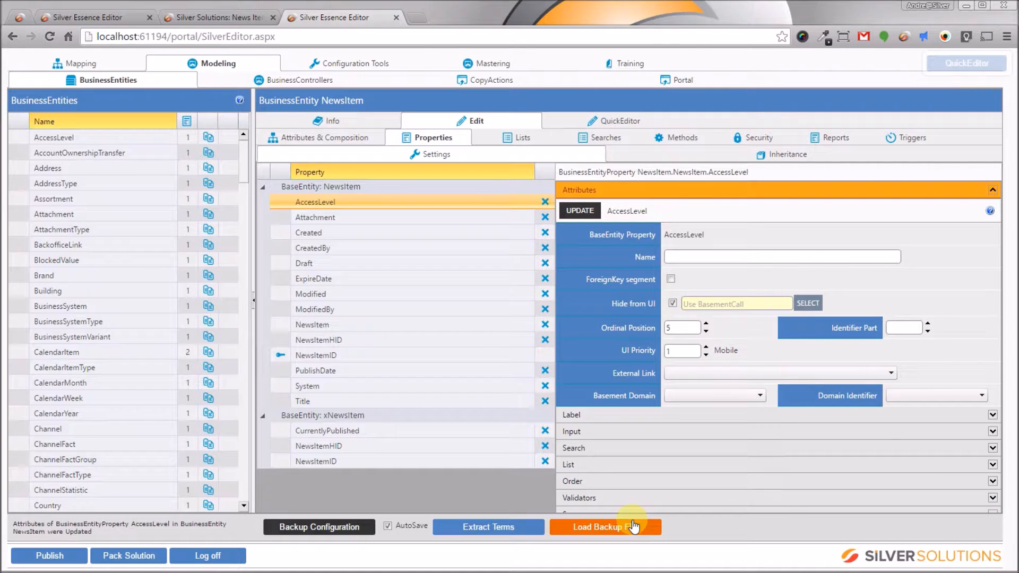
{"action": "left_click", "coordinate": [323, 524]}
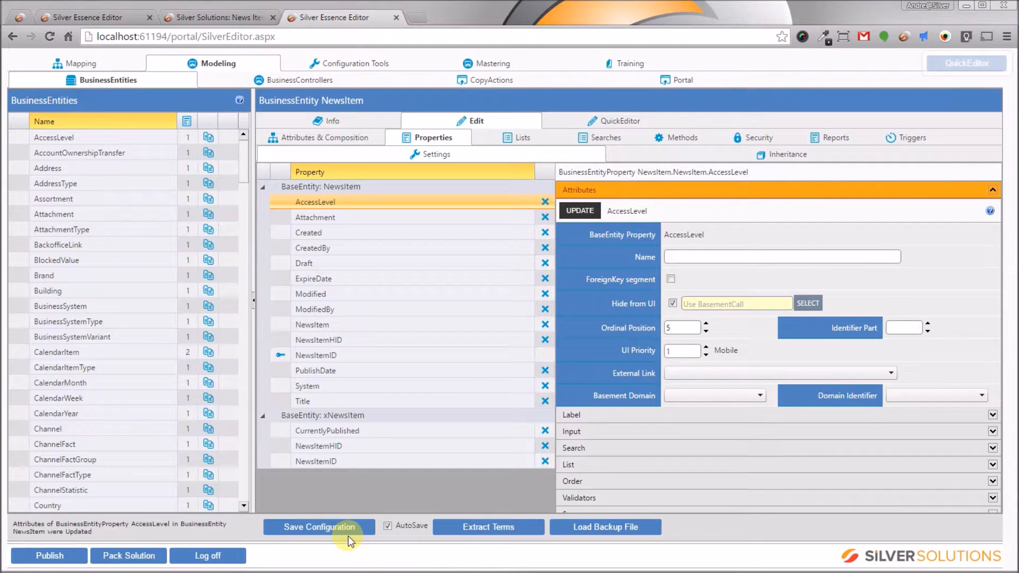
{"action": "left_click", "coordinate": [605, 415]}
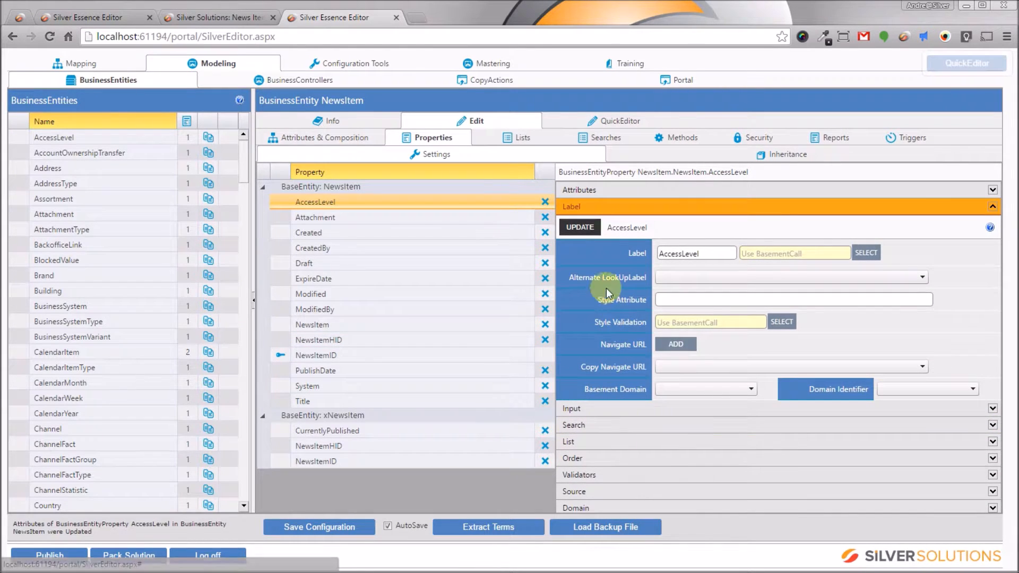
{"action": "left_click", "coordinate": [590, 224]}
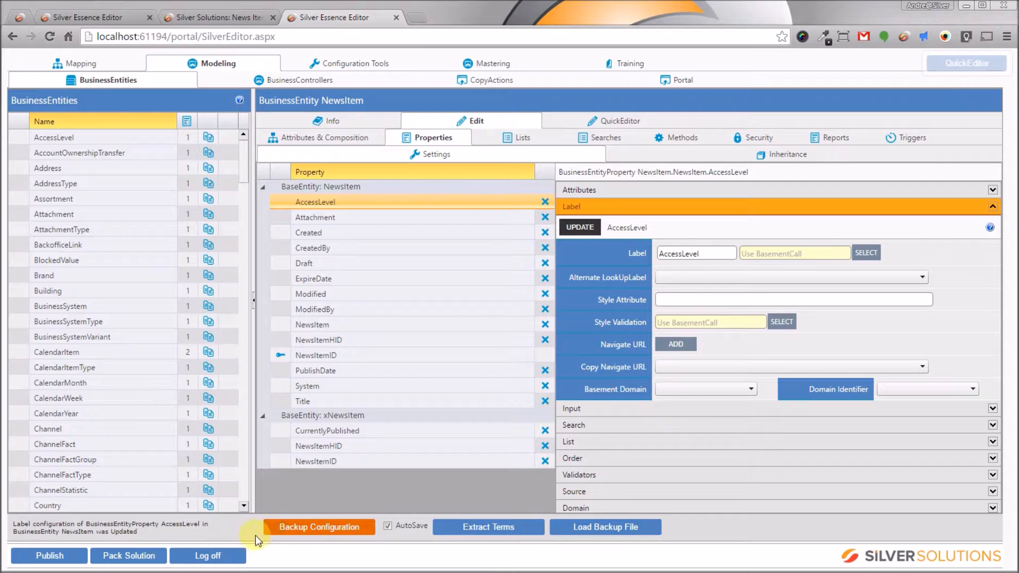
{"action": "left_click", "coordinate": [277, 530]}
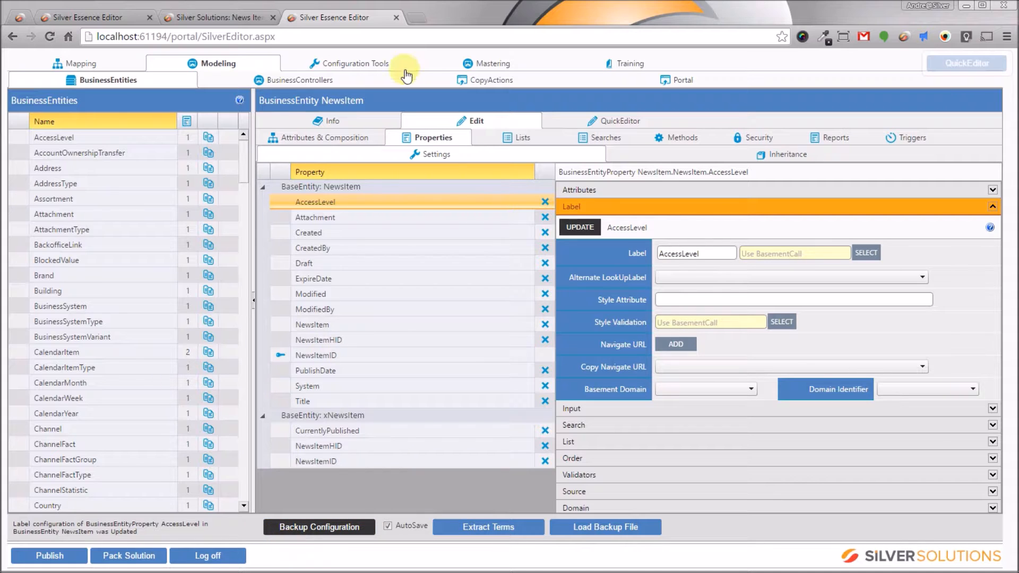
Close the Full Editor and switch the News Items page to Edit in Page mode
{"action": "left_click", "coordinate": [398, 17]}
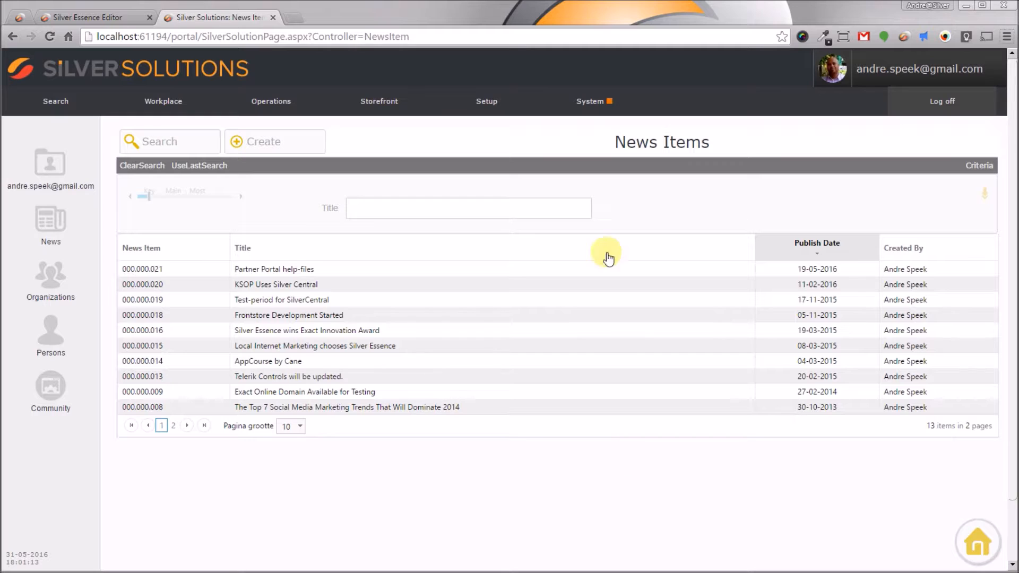
{"action": "left_click", "coordinate": [606, 103]}
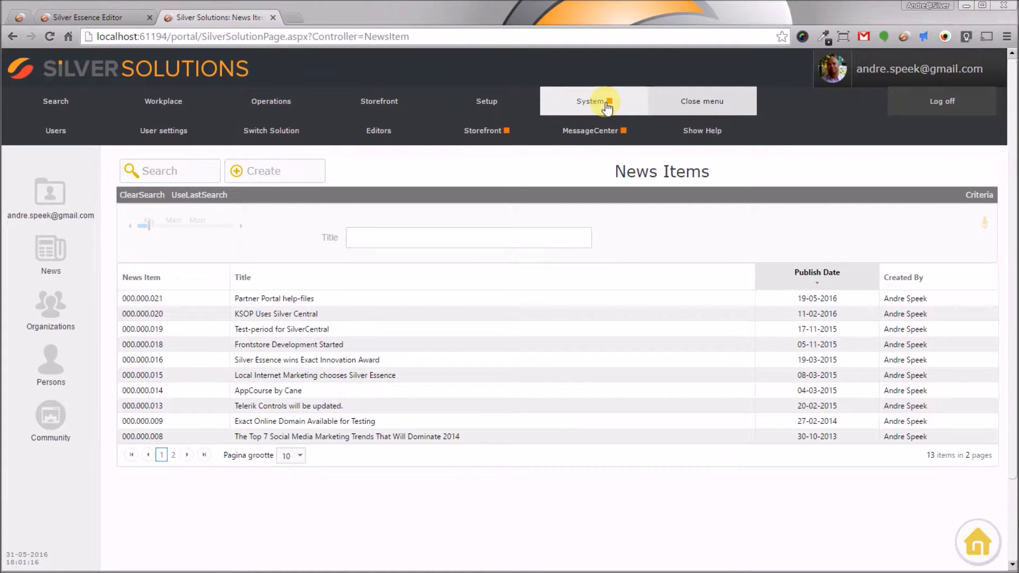
{"action": "left_click", "coordinate": [411, 130]}
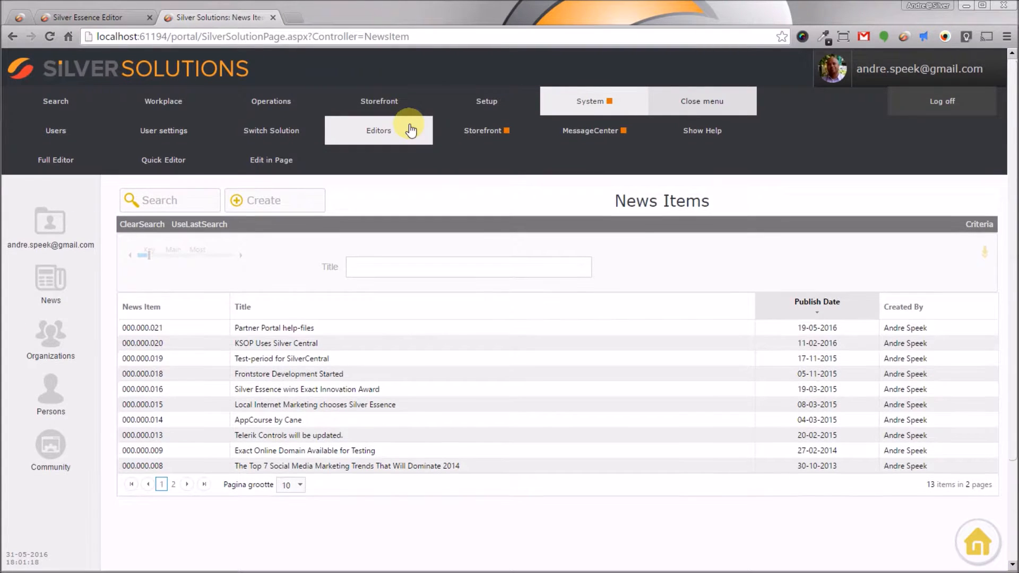
{"action": "left_click", "coordinate": [289, 162]}
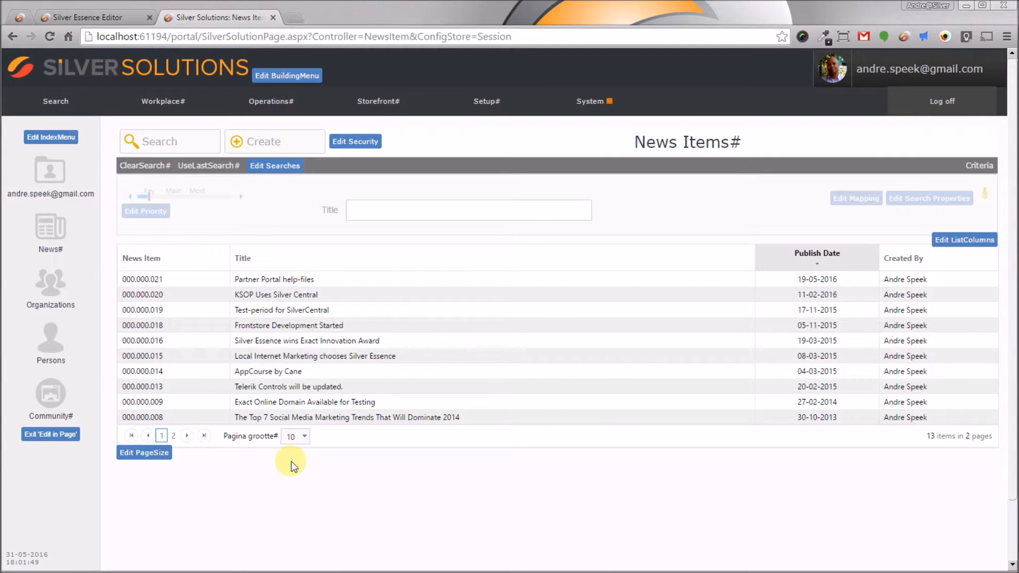
Set the Pagesize of NewsItem's SilverBusinessEntity to 20, update it and return to the News Items page
{"action": "left_click", "coordinate": [158, 455]}
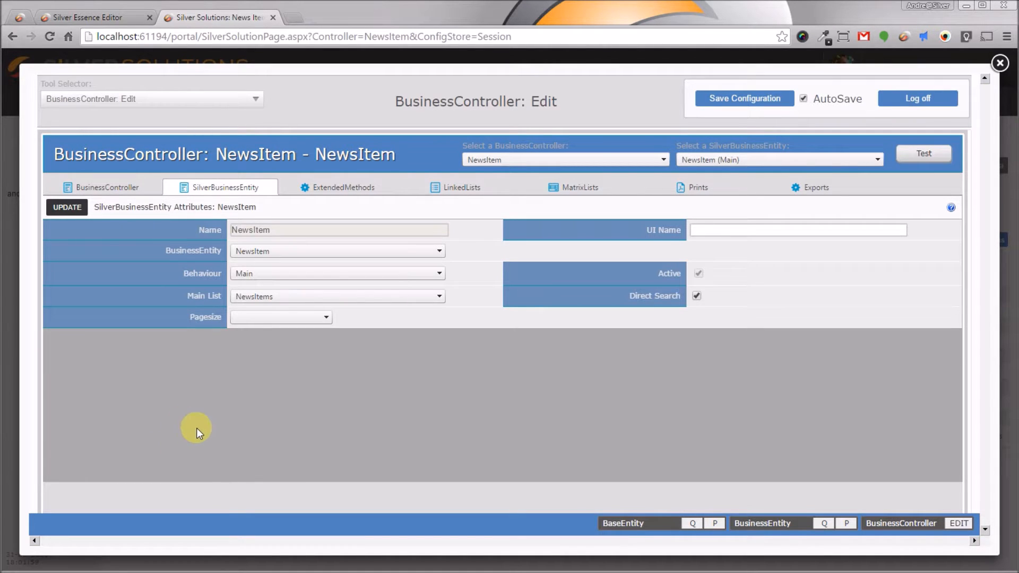
{"action": "left_click", "coordinate": [306, 317]}
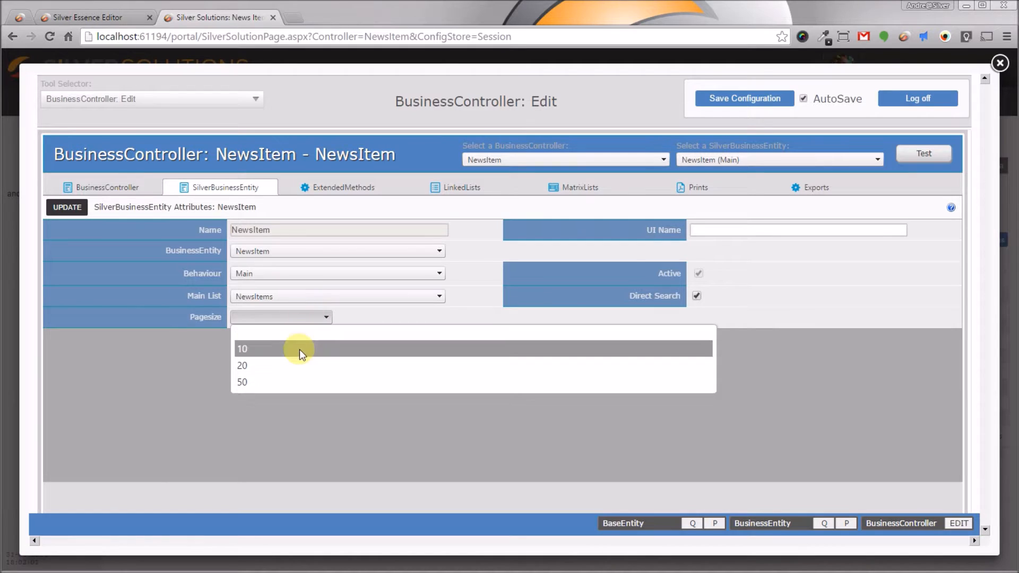
{"action": "left_click", "coordinate": [298, 364]}
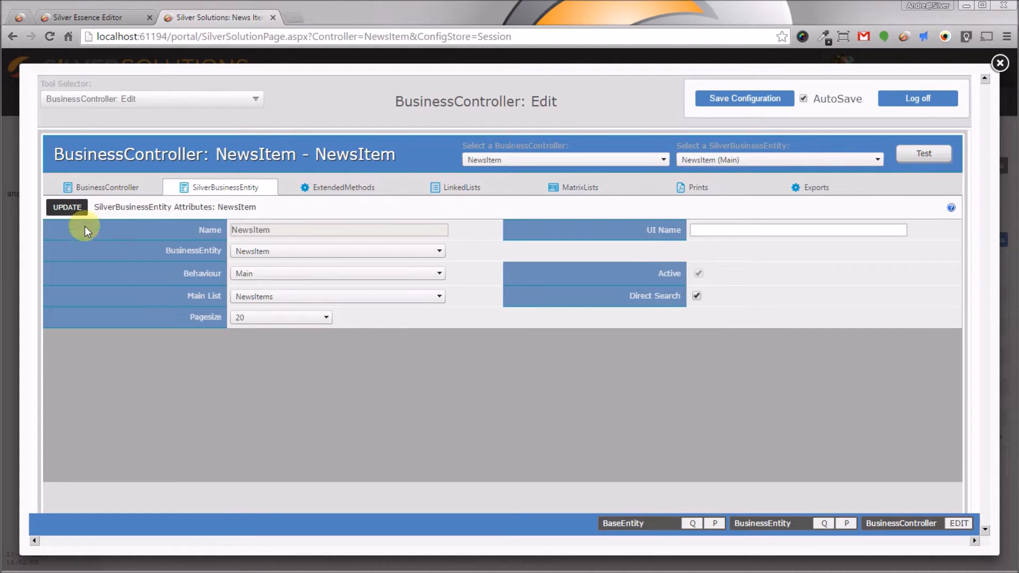
{"action": "left_click", "coordinate": [71, 209]}
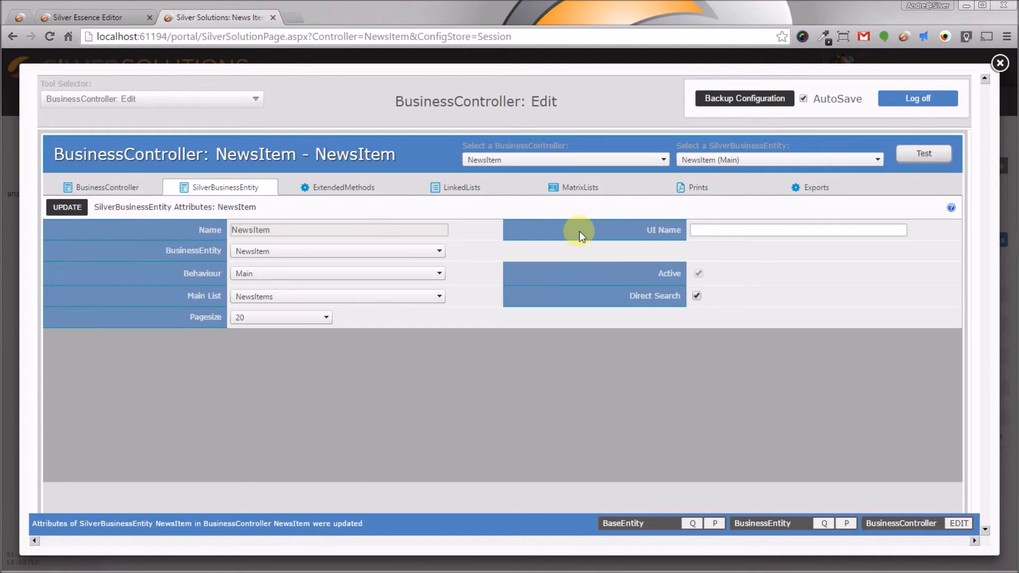
{"action": "left_click", "coordinate": [1000, 64]}
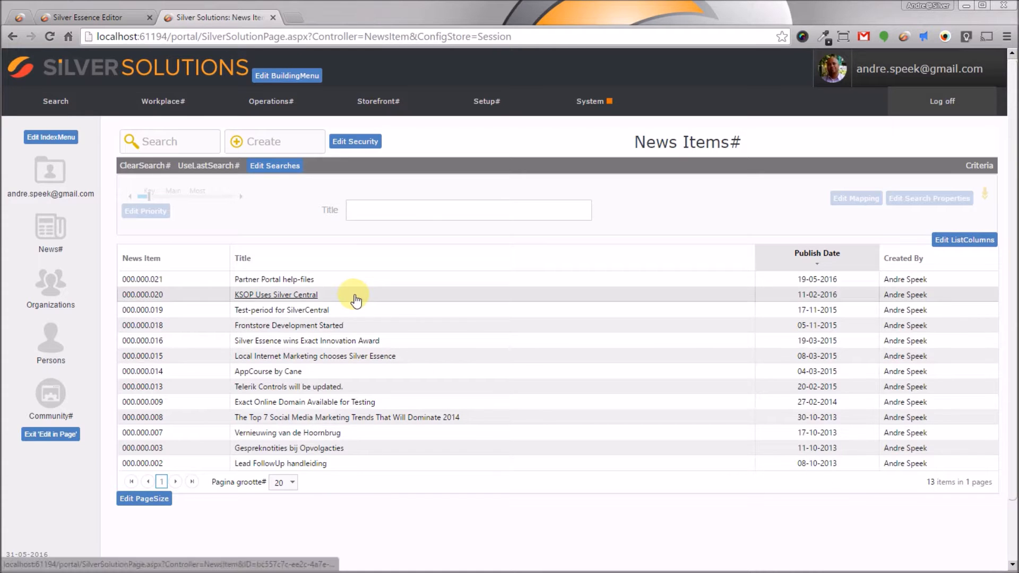
Examine the News Items search fields at the Main, Most and higher priority levels, and return to Key
{"action": "left_click", "coordinate": [175, 198]}
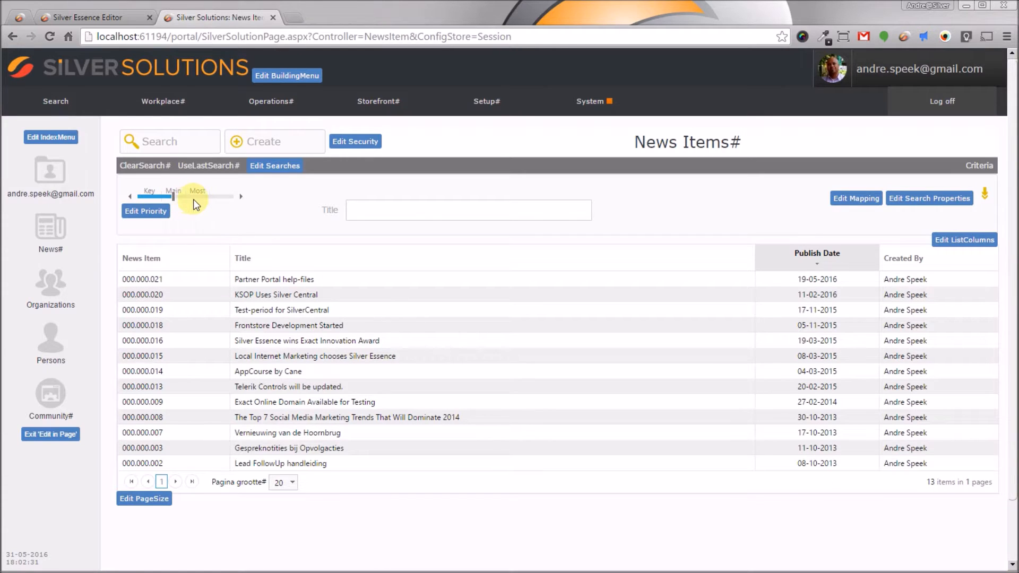
{"action": "left_click", "coordinate": [205, 198]}
{"action": "left_click", "coordinate": [220, 195]}
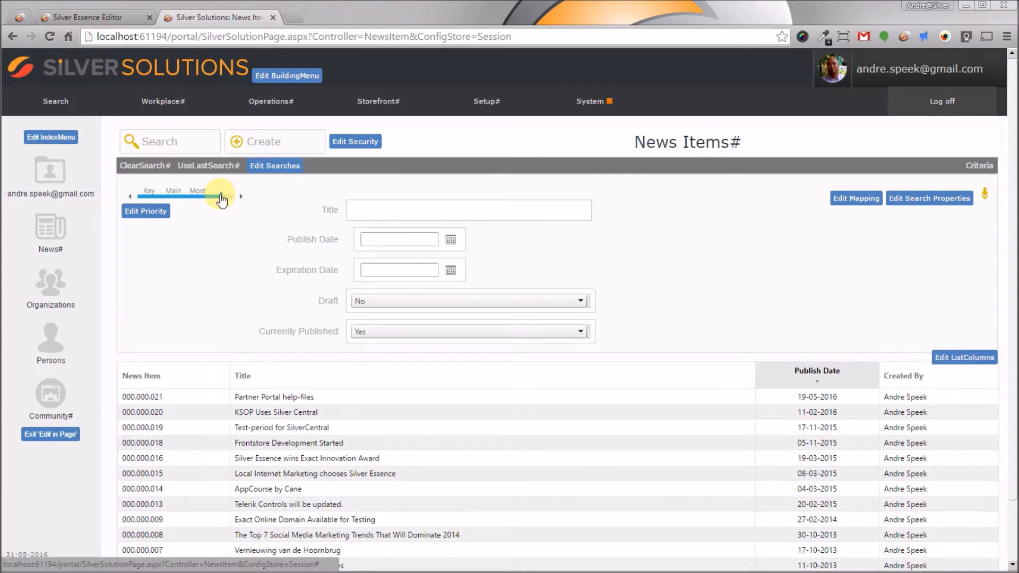
{"action": "mouse_move", "coordinate": [393, 252]}
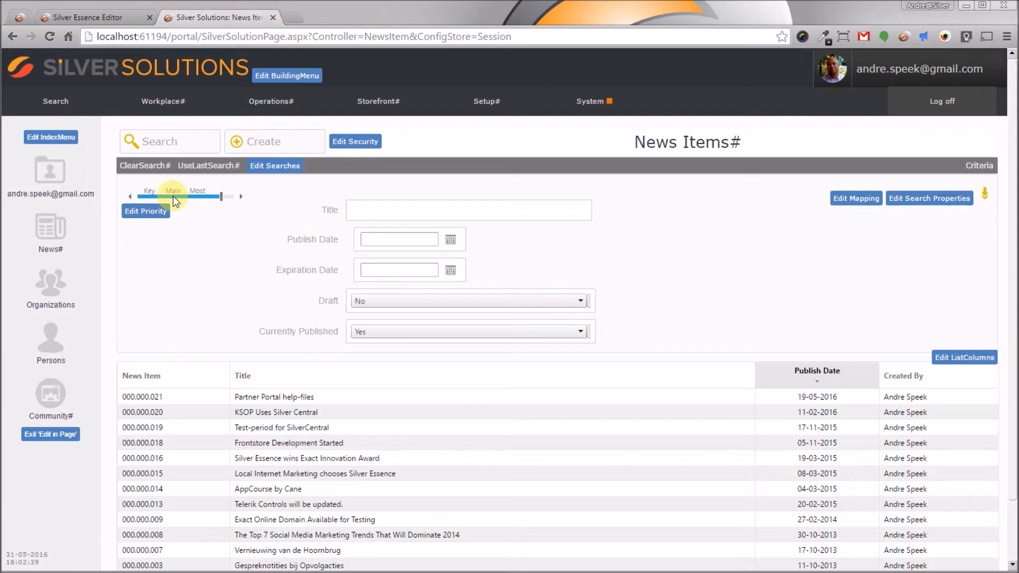
{"action": "left_click", "coordinate": [149, 196]}
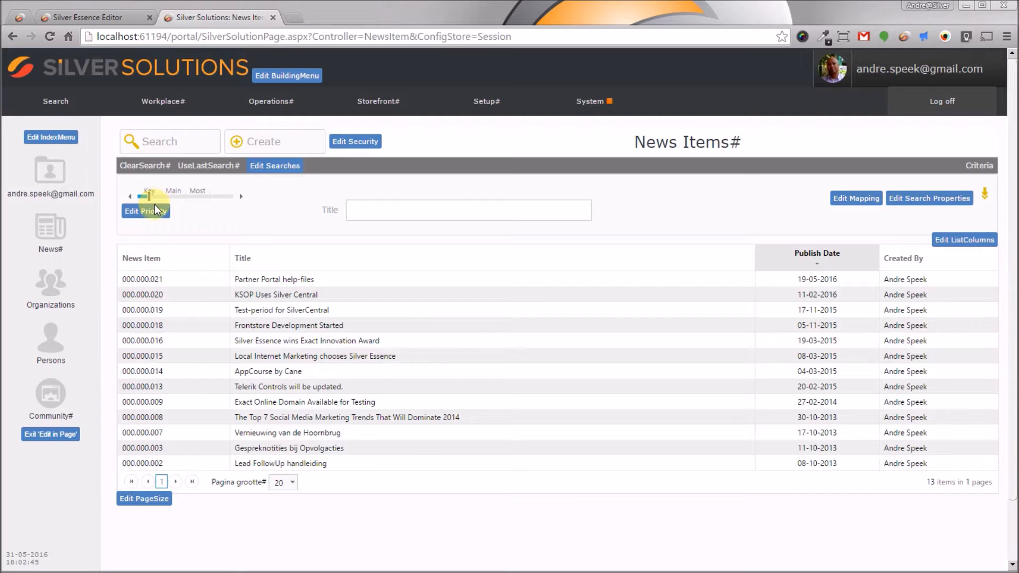
Assign NewsItem.PublishDate to the Key priority in the Quick Editor and return to the News Items page
{"action": "left_click", "coordinate": [155, 213]}
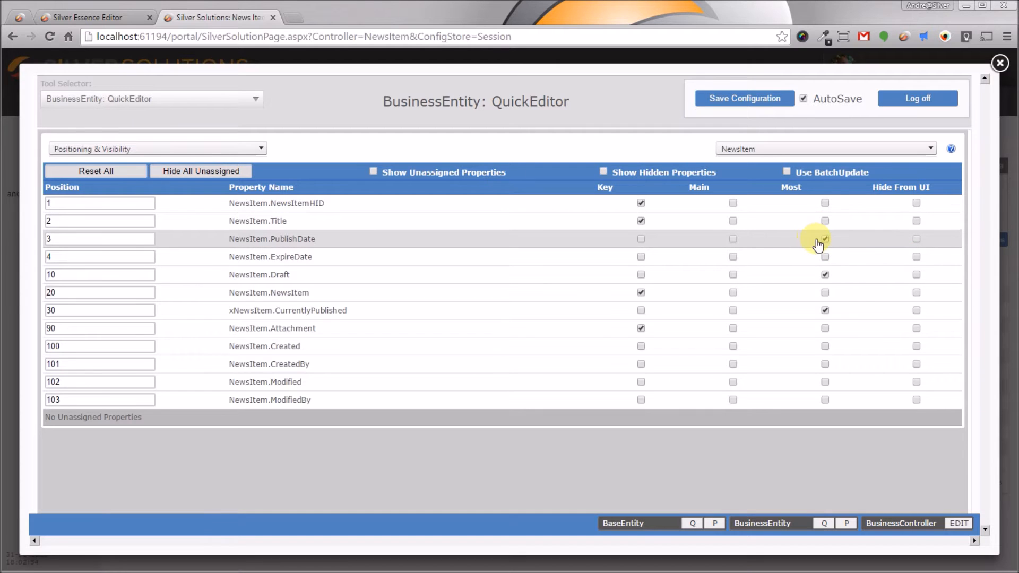
{"action": "left_click", "coordinate": [641, 238]}
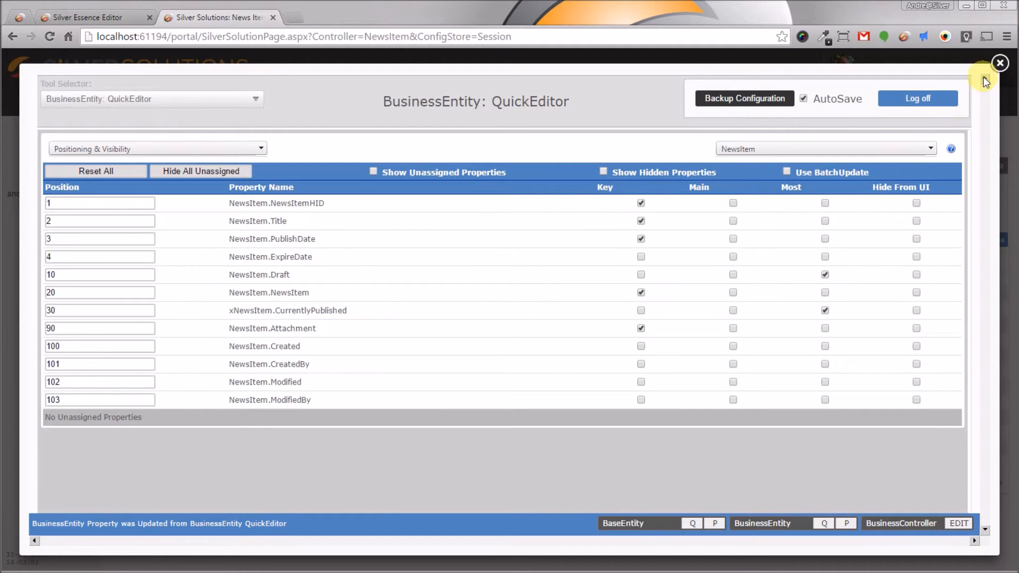
{"action": "left_click", "coordinate": [1000, 64]}
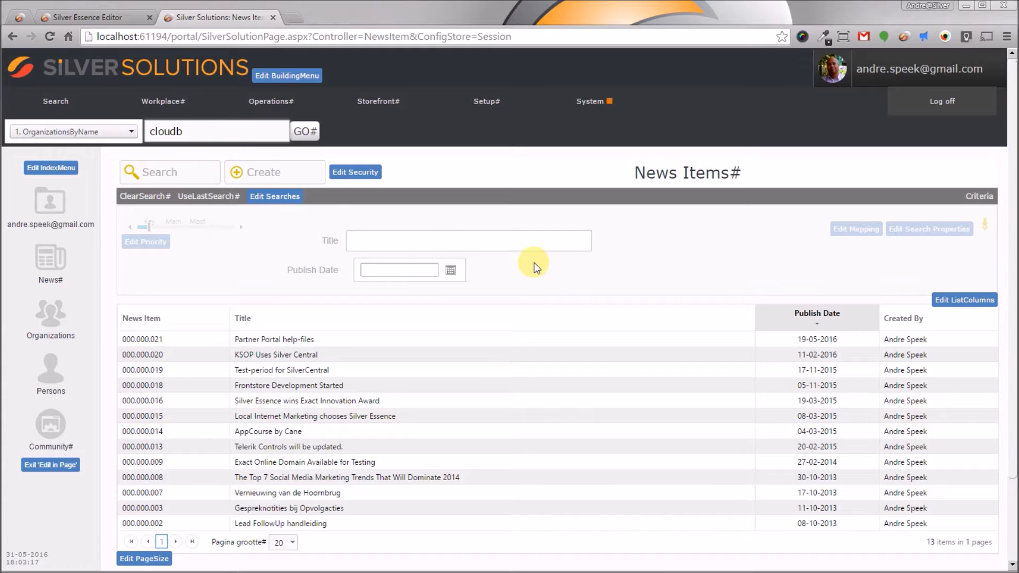
Search organizations by name for "cloudb" and open the Cloudbusters B.V. organization
{"action": "left_click", "coordinate": [534, 262]}
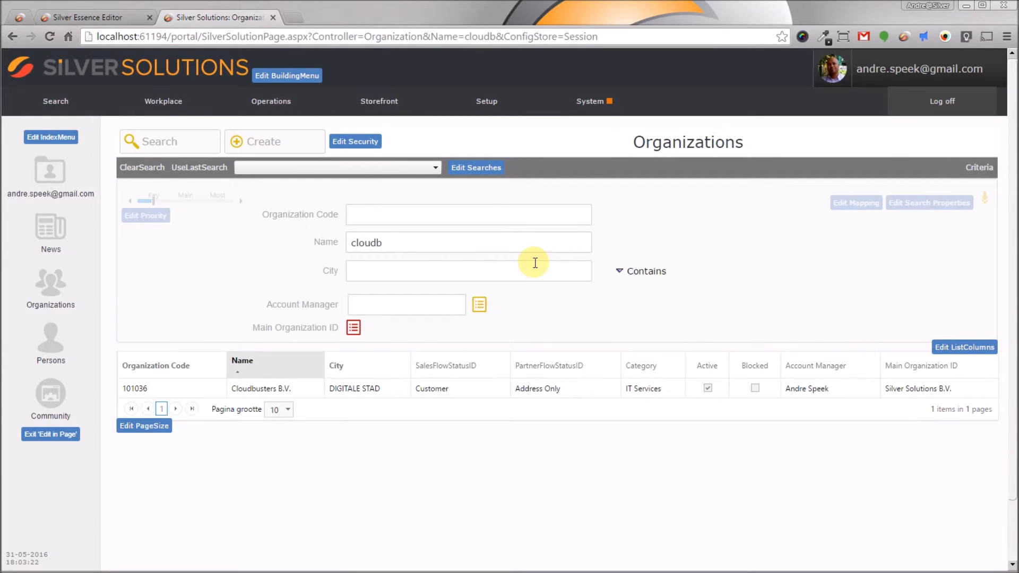
{"action": "left_click", "coordinate": [542, 389]}
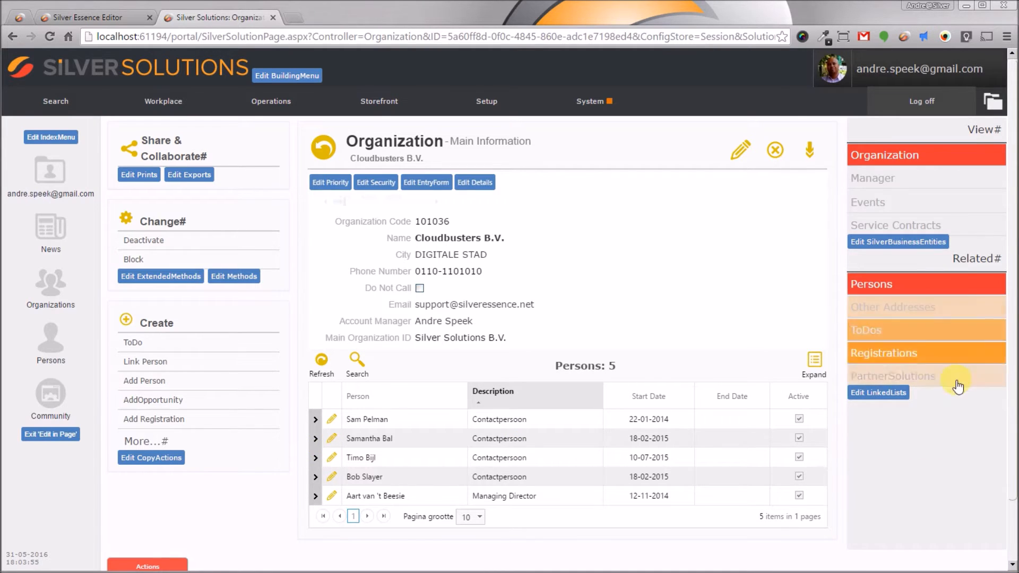
{"action": "left_click", "coordinate": [951, 355]}
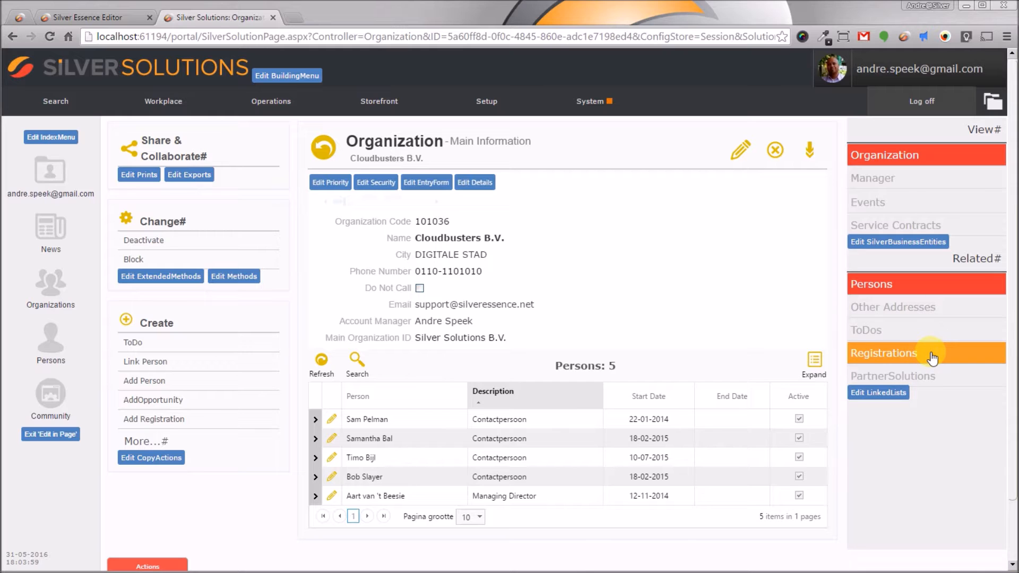
Make the Organization's EventRegistrations linked list not visible, update it and return to the organization page
{"action": "left_click", "coordinate": [879, 394]}
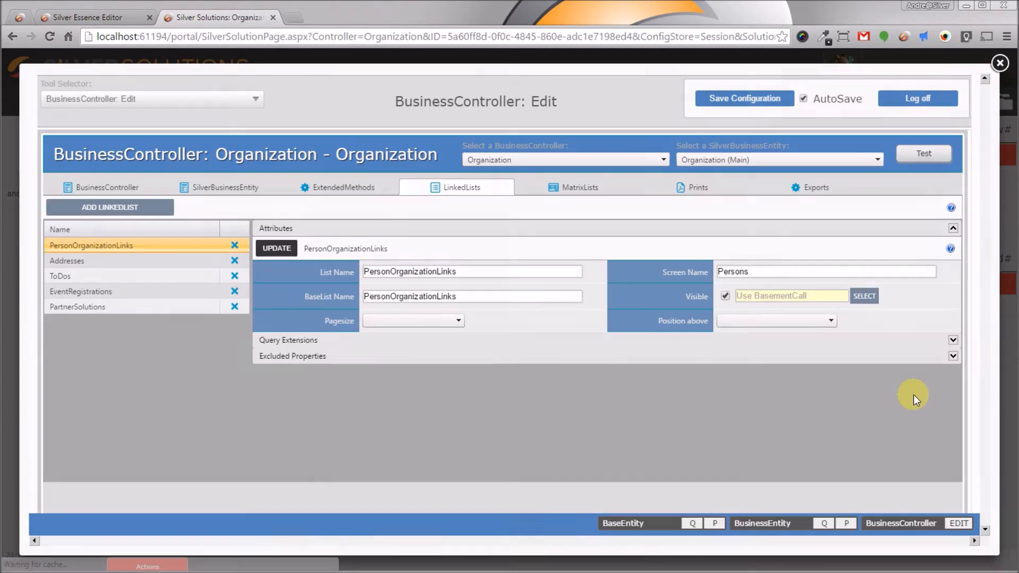
{"action": "left_click", "coordinate": [103, 290]}
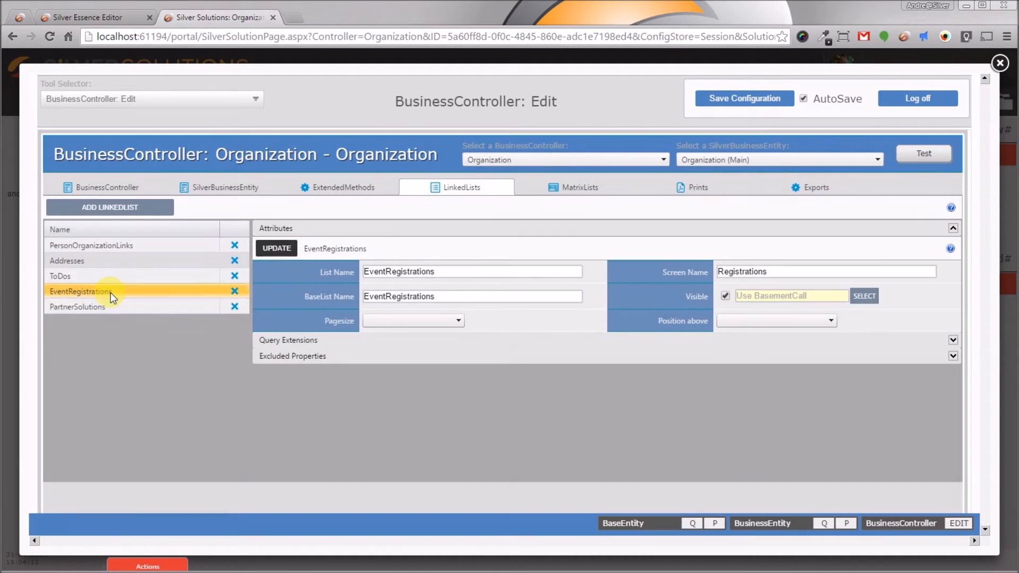
{"action": "left_click", "coordinate": [723, 297]}
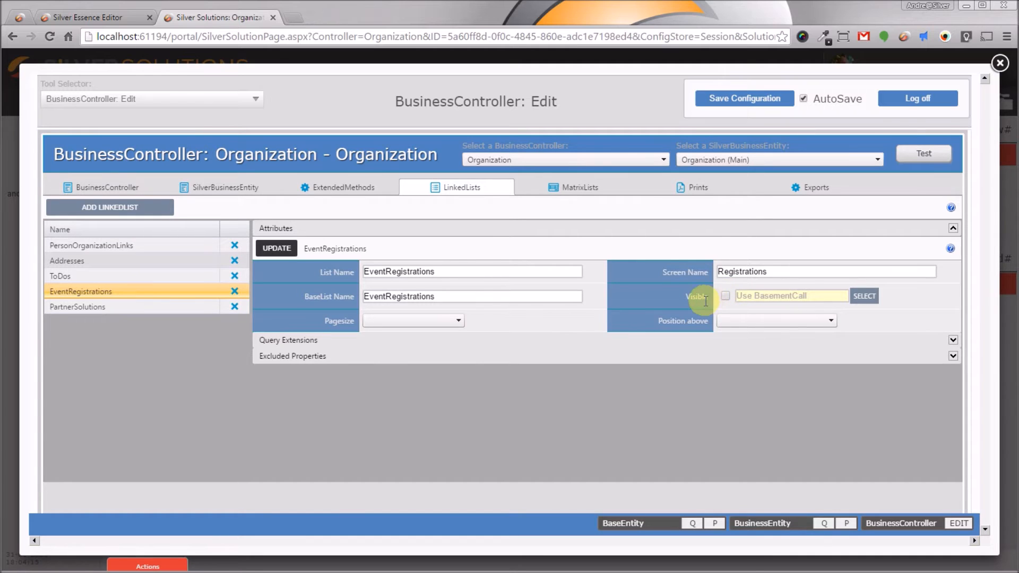
{"action": "left_click", "coordinate": [271, 248]}
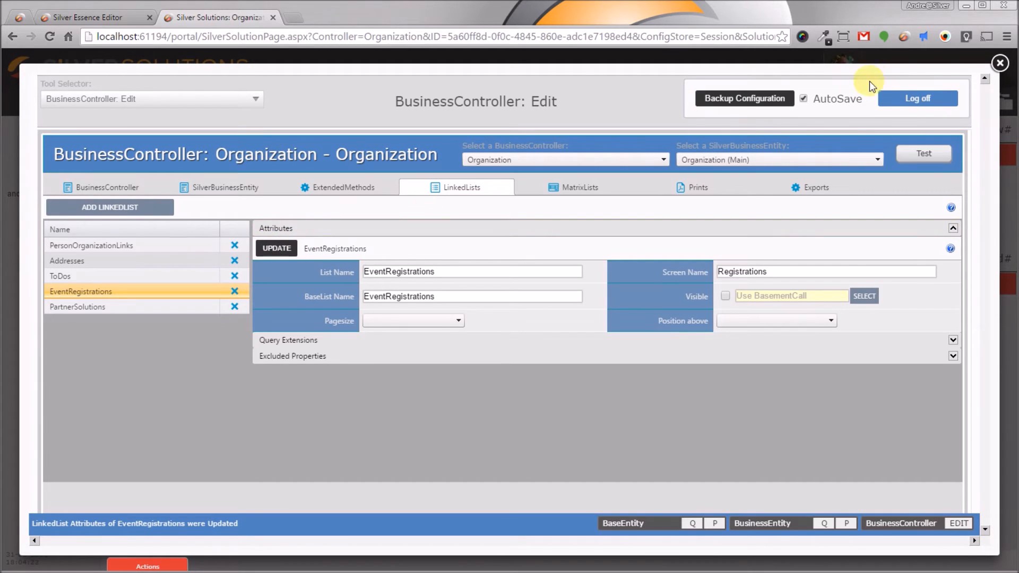
{"action": "left_click", "coordinate": [999, 63]}
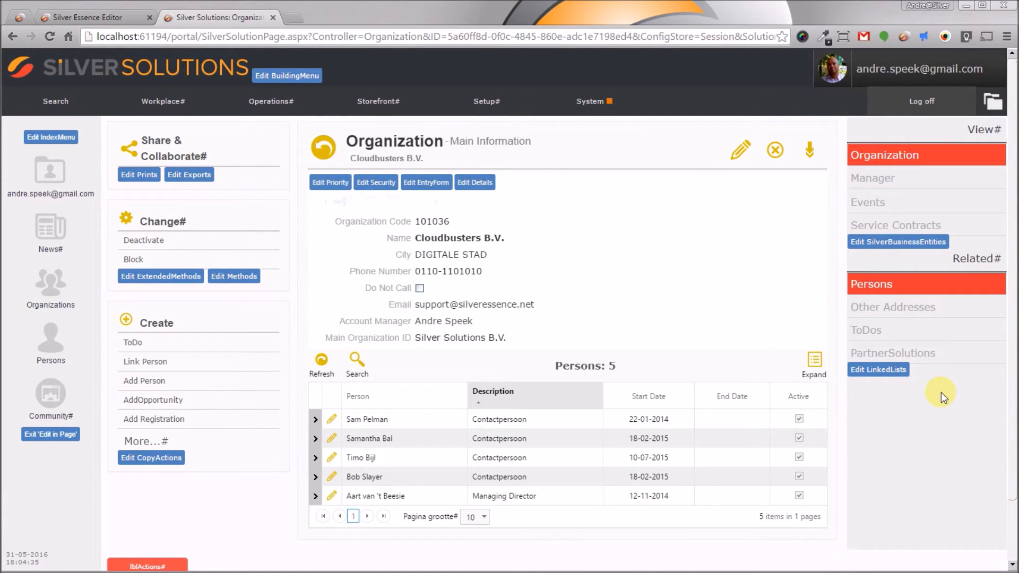
Make the EventRegistrations linked list of Organization visible again, update it and close the editor
{"action": "left_click", "coordinate": [874, 374]}
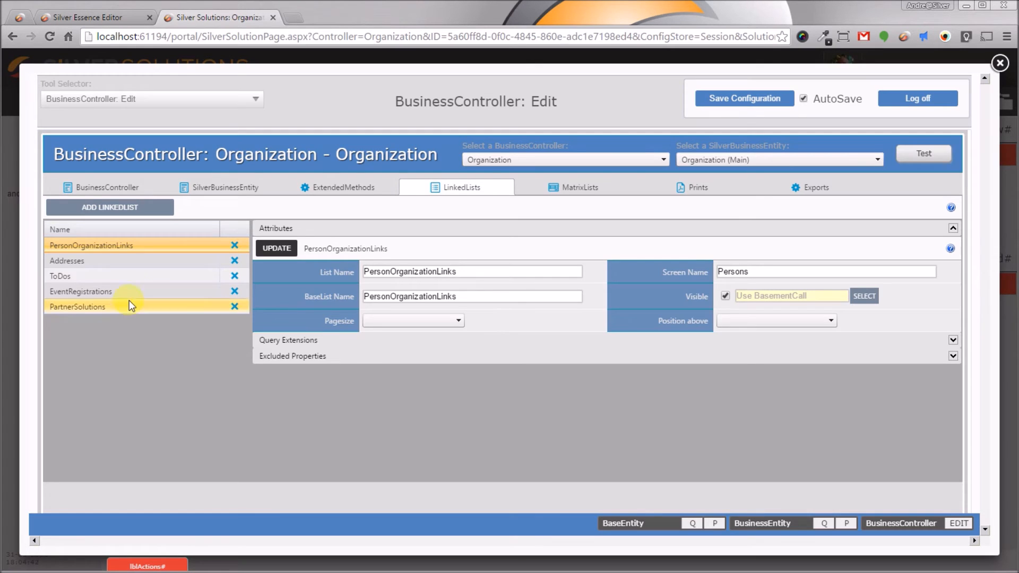
{"action": "left_click", "coordinate": [128, 292]}
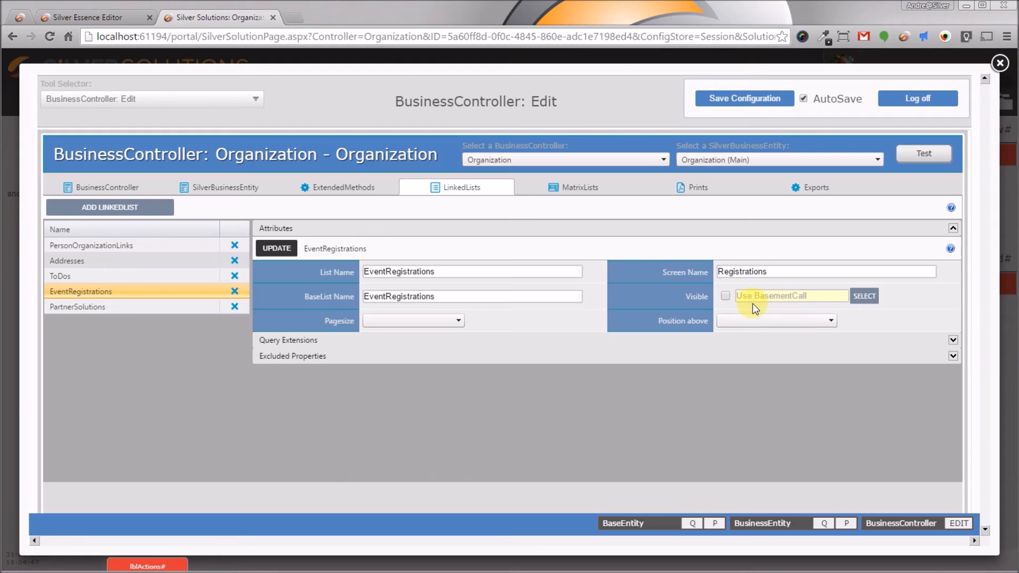
{"action": "left_click", "coordinate": [725, 296]}
{"action": "left_click", "coordinate": [276, 248]}
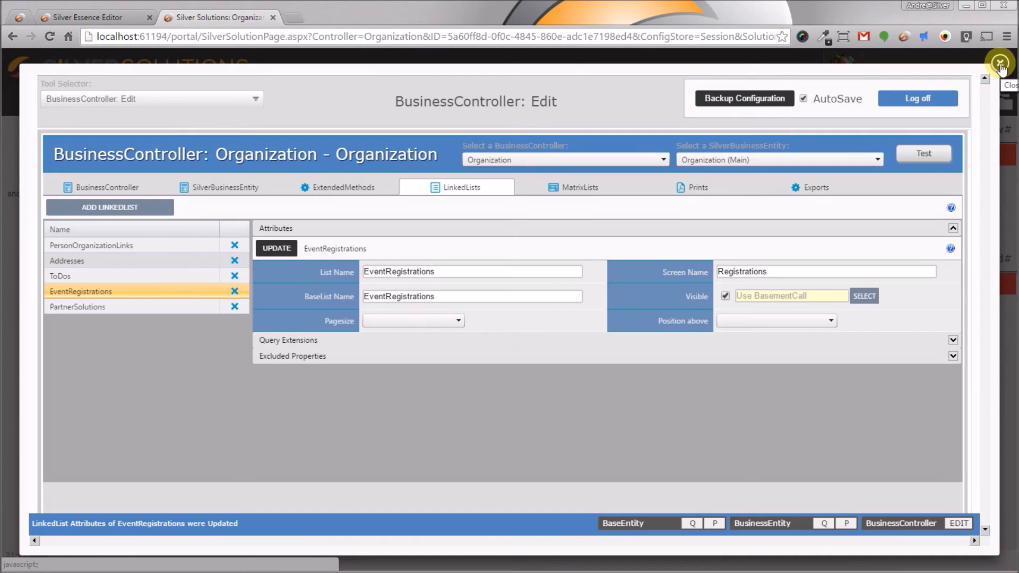
{"action": "left_click", "coordinate": [999, 63]}
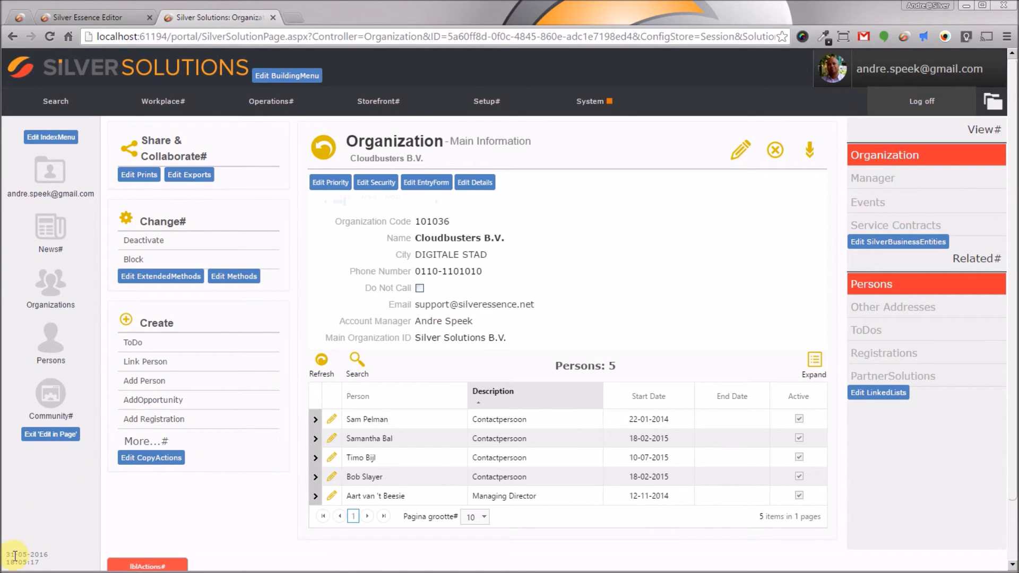
Exit Edit in Page mode on the Cloudbusters B.V. organization page
{"action": "mouse_move", "coordinate": [6, 565]}
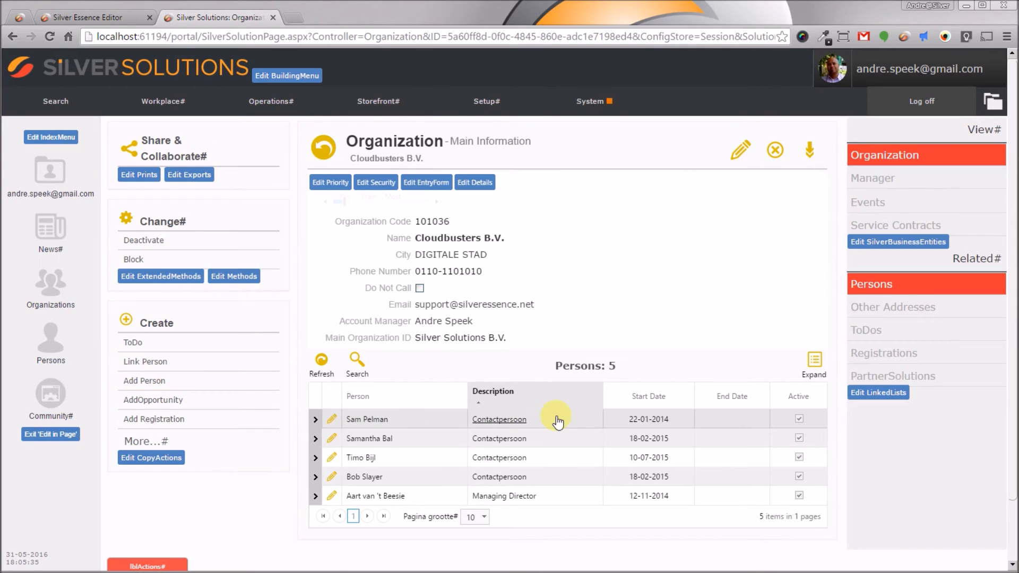
{"action": "left_click", "coordinate": [57, 436]}
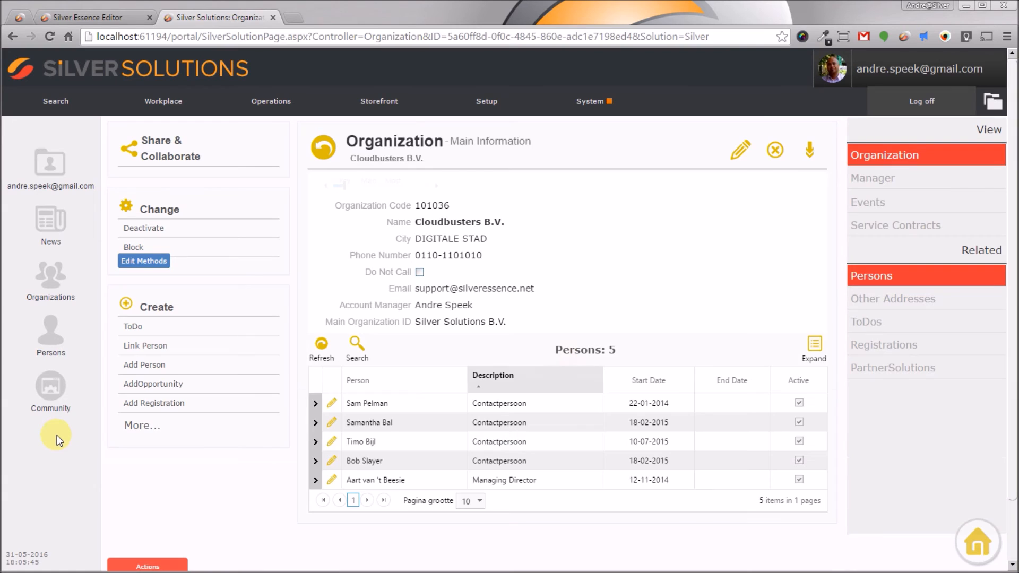
{"action": "left_click", "coordinate": [172, 262]}
Close the Silver Essence Editor page and log off from the Silver Solutions portal
{"action": "left_click", "coordinate": [149, 17]}
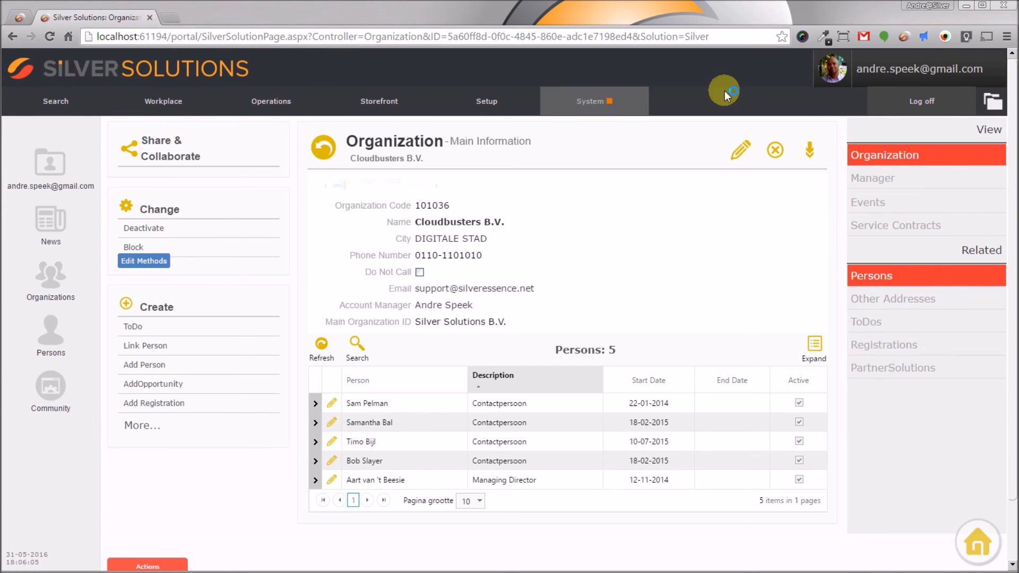
{"action": "left_click", "coordinate": [942, 109]}
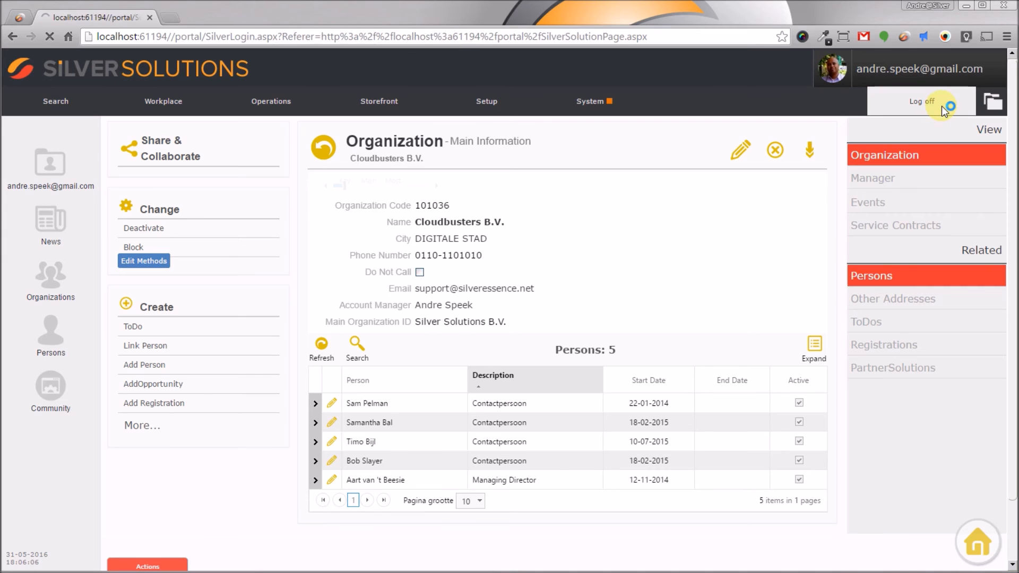